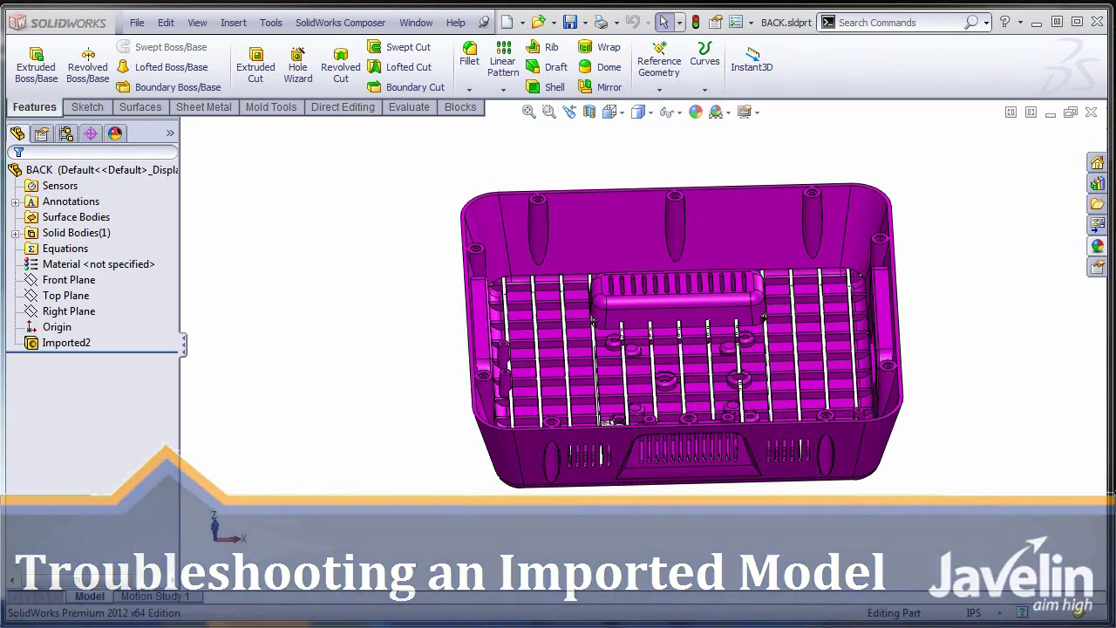
{"action": "key", "text": "alt+Tab"}
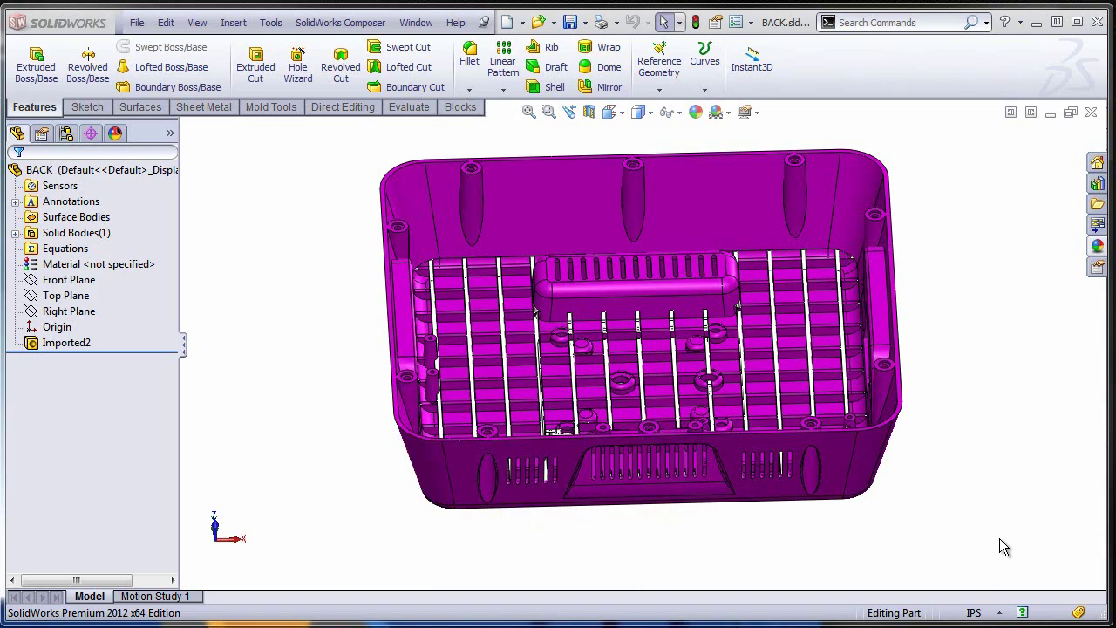
{"action": "left_click", "coordinate": [68, 311]}
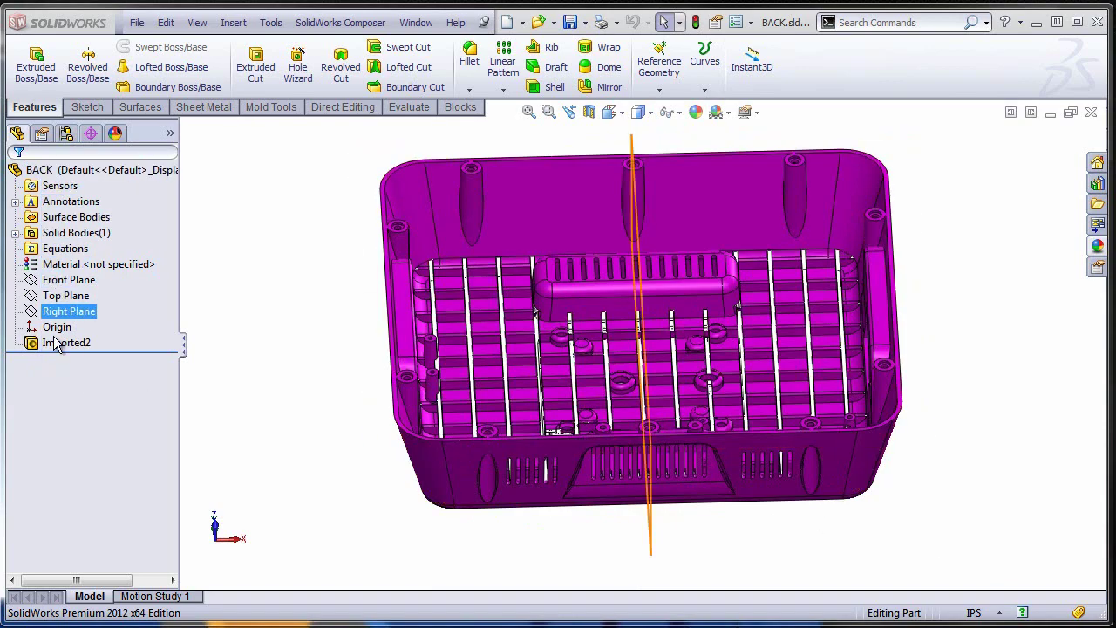
{"action": "left_click", "coordinate": [72, 406]}
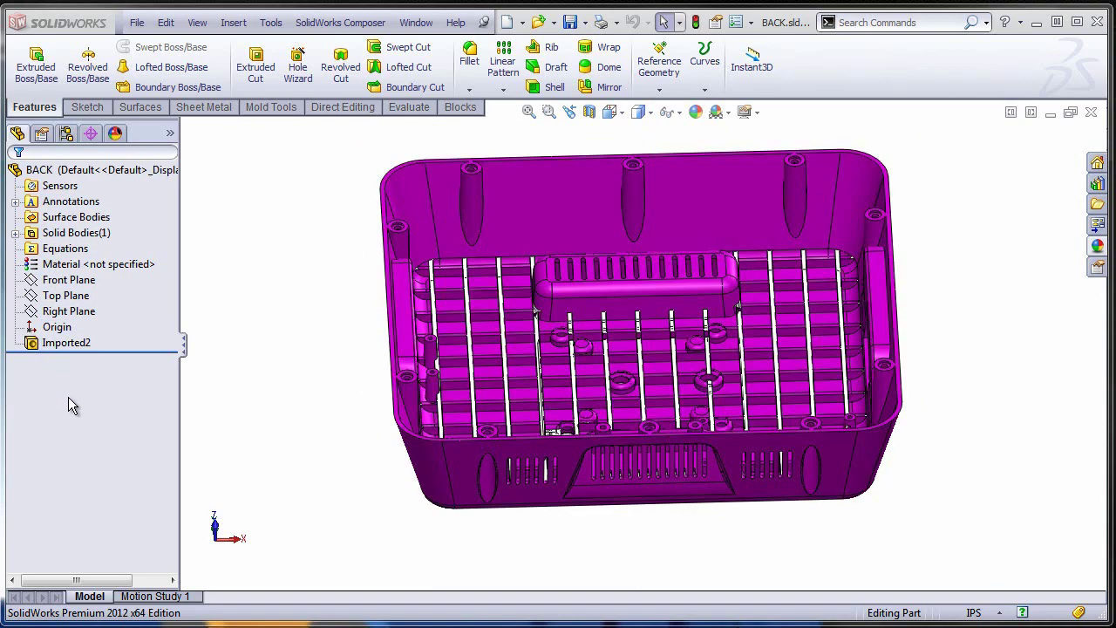
Review the verification on rebuild setting in the system performance options, then close the options
{"action": "left_click", "coordinate": [738, 22]}
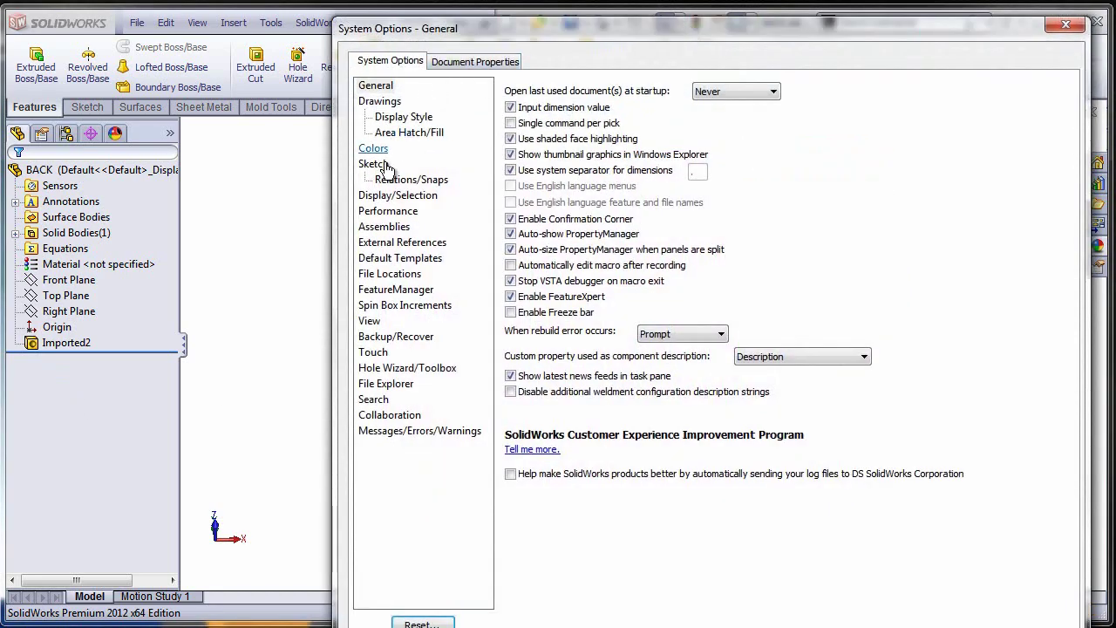
{"action": "left_click", "coordinate": [404, 212]}
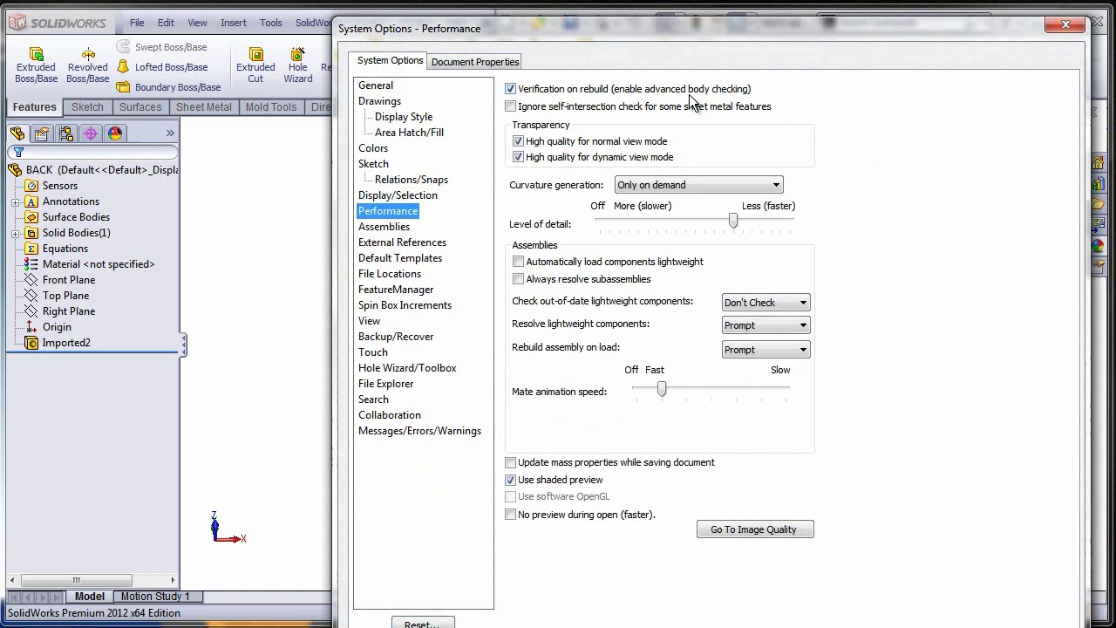
{"action": "key", "text": "Return"}
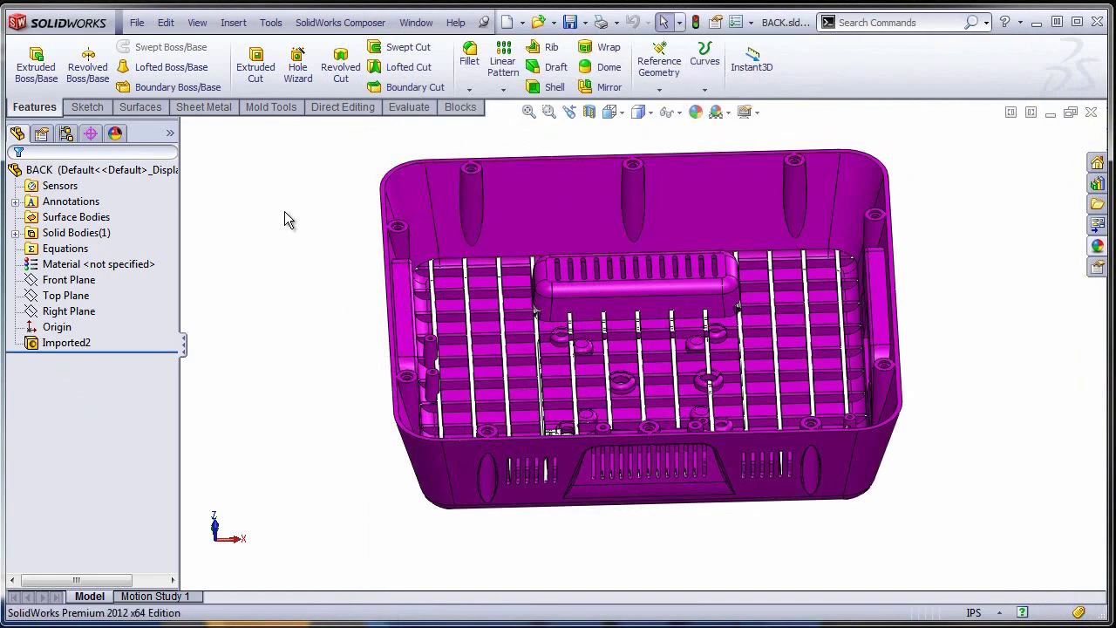
Inspect the damaged area around the round boss on the grille floor and select the face beside it
{"action": "left_click", "coordinate": [48, 331]}
{"action": "middle_click_drag", "start_coordinate": [623, 399], "coordinate": [576, 445]}
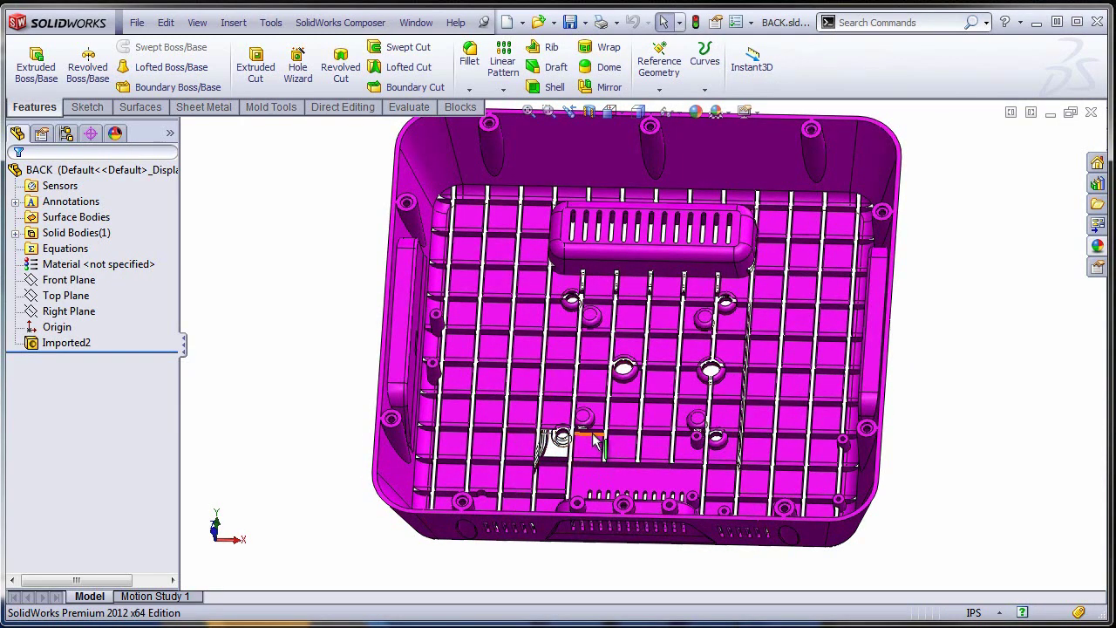
{"action": "scroll", "coordinate": [572, 450], "scroll_direction": "down", "scroll_amount": 3}
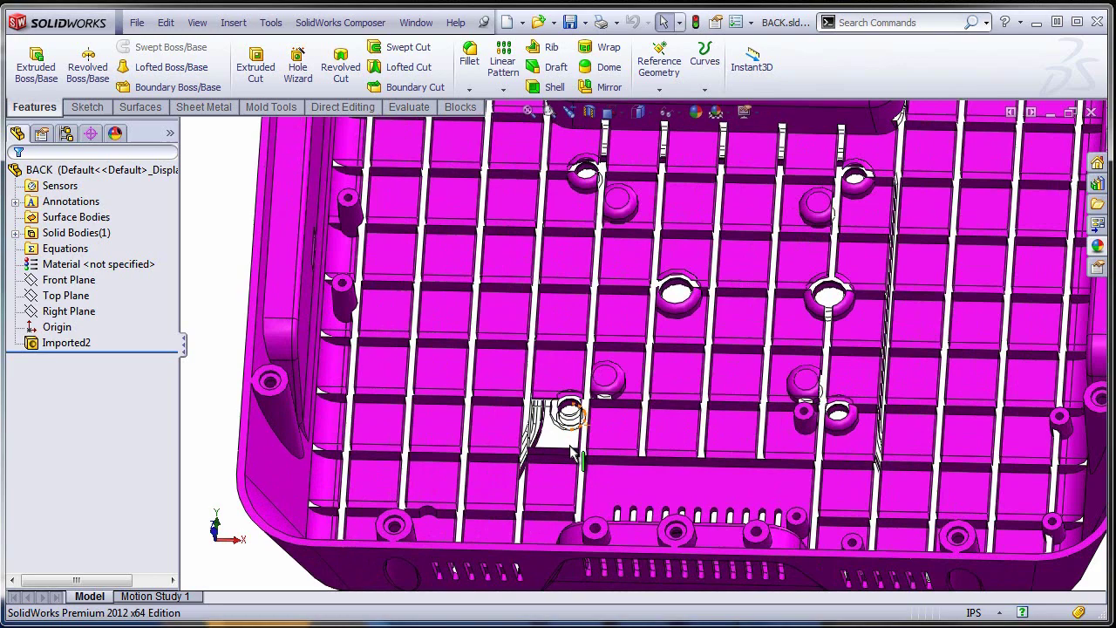
{"action": "scroll", "coordinate": [572, 450], "scroll_direction": "down", "scroll_amount": 2}
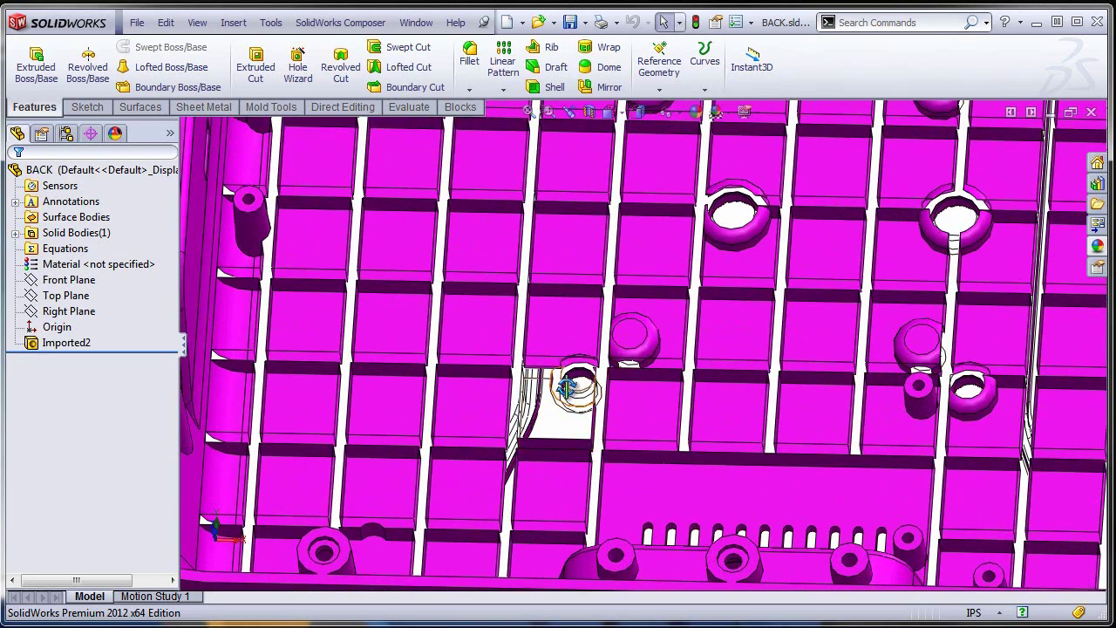
{"action": "scroll", "coordinate": [567, 388], "scroll_direction": "down", "scroll_amount": 3}
{"action": "left_click", "coordinate": [541, 408]}
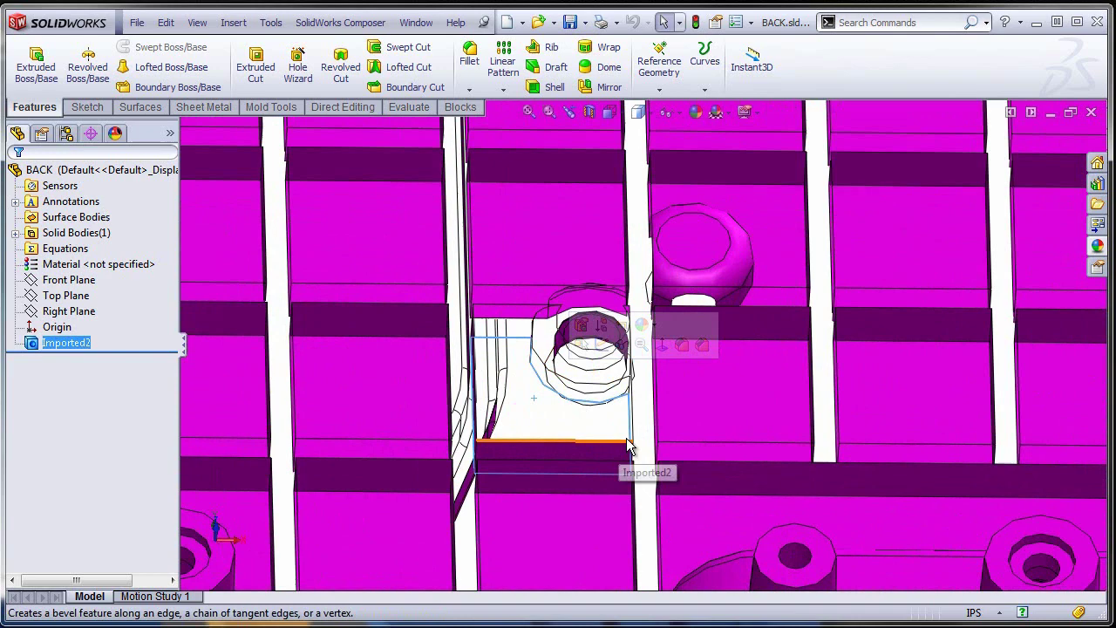
{"action": "scroll", "coordinate": [630, 449], "scroll_direction": "up", "scroll_amount": 1}
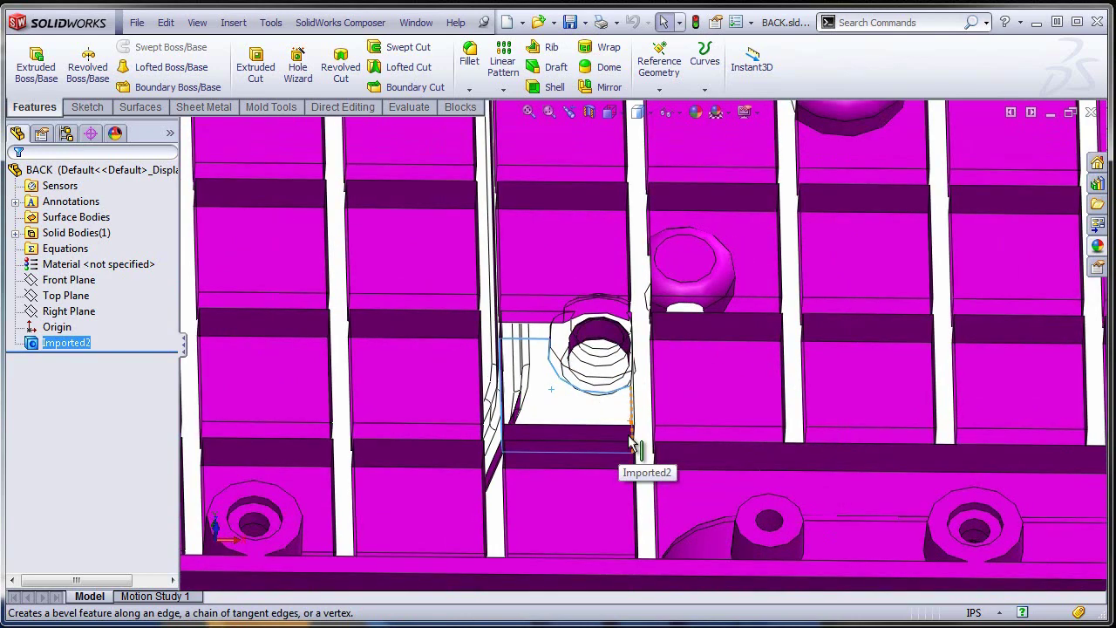
{"action": "key", "text": "f"}
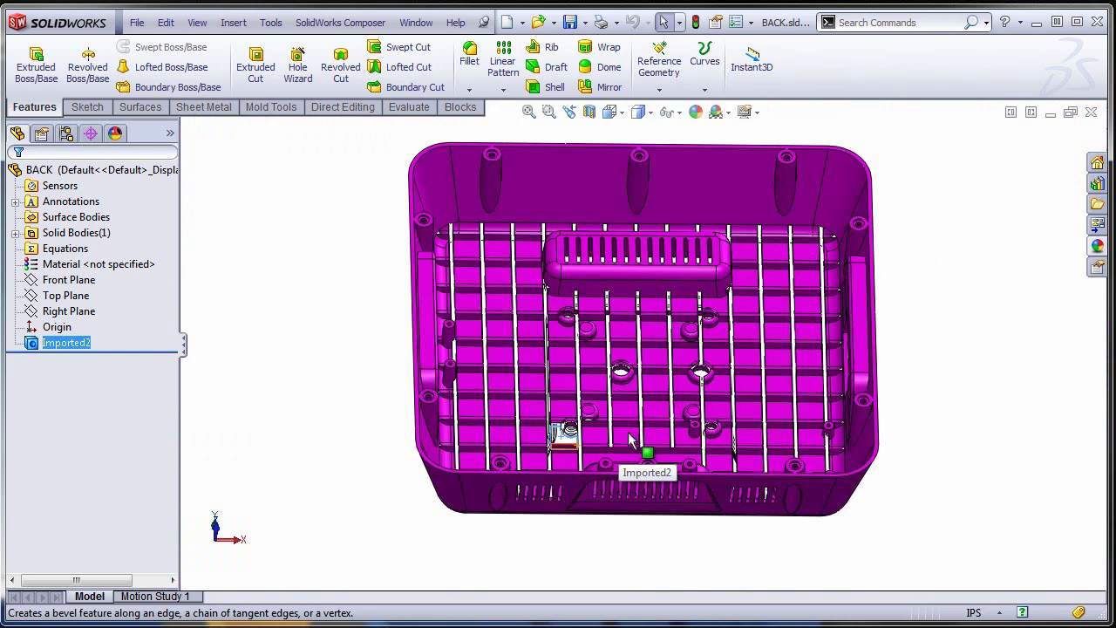
Run a geometry check on all solids and surfaces for invalid faces and edges
{"action": "left_click", "coordinate": [419, 105]}
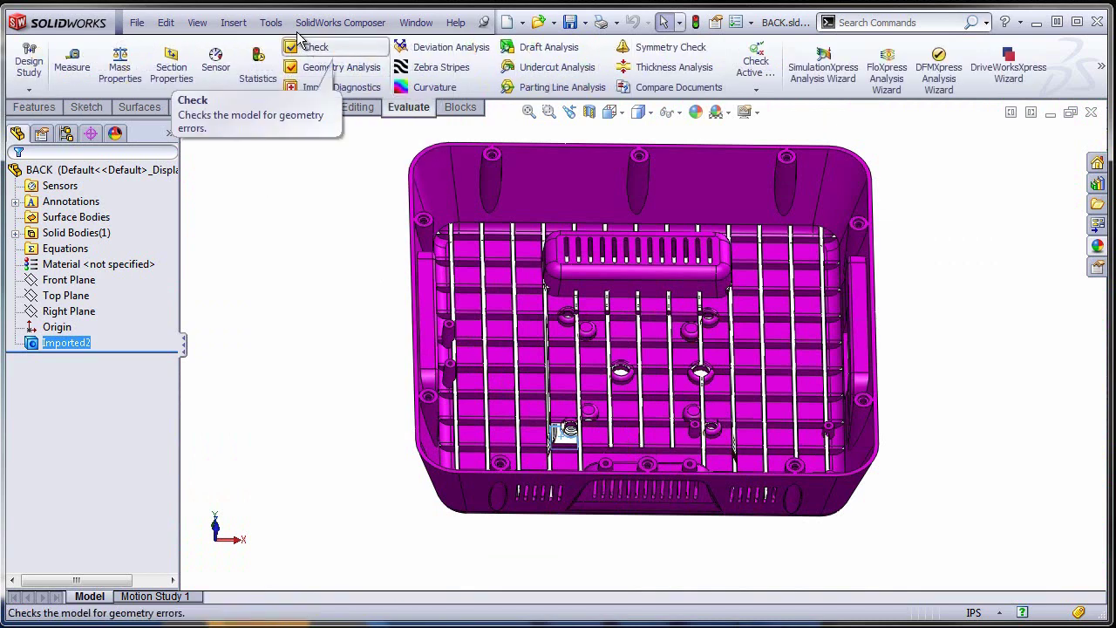
{"action": "left_click", "coordinate": [271, 22]}
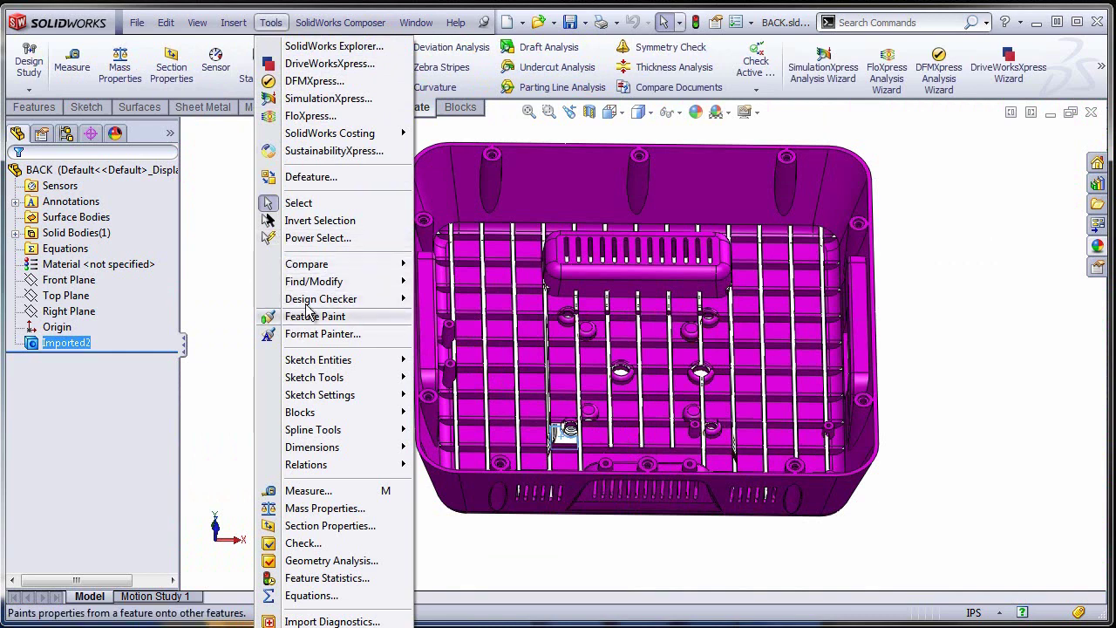
{"action": "mouse_move", "coordinate": [322, 271]}
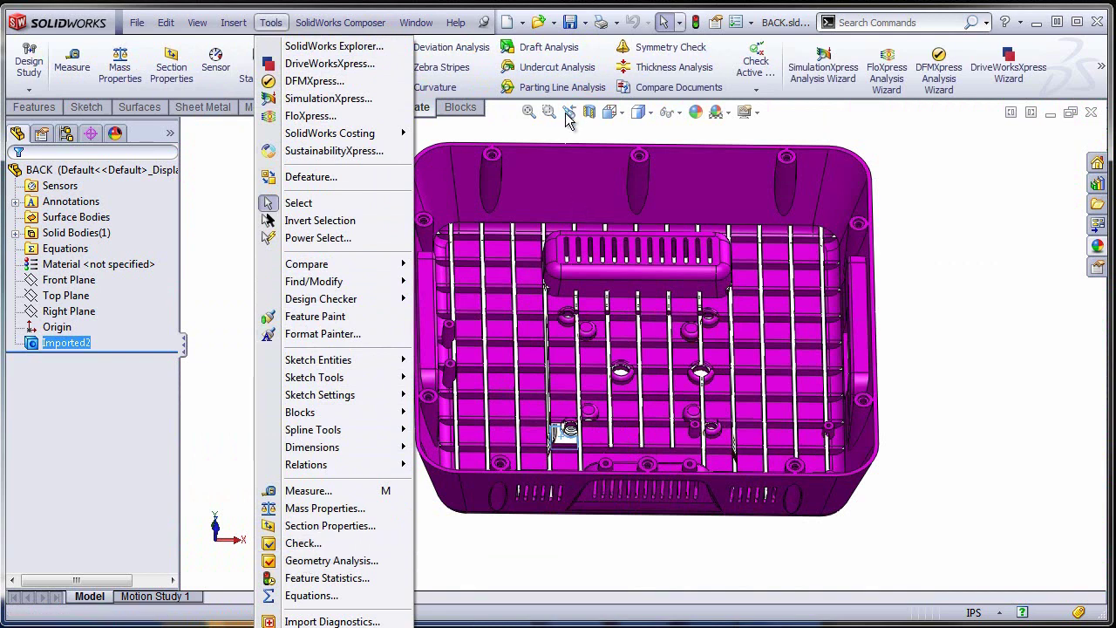
{"action": "left_click", "coordinate": [523, 131]}
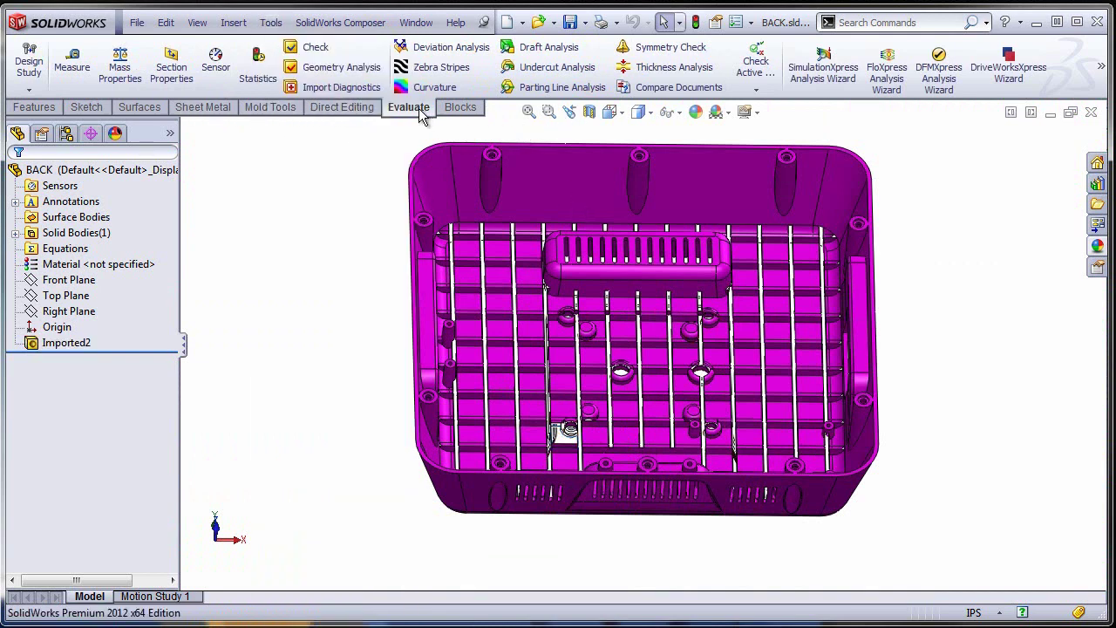
{"action": "left_click", "coordinate": [326, 54]}
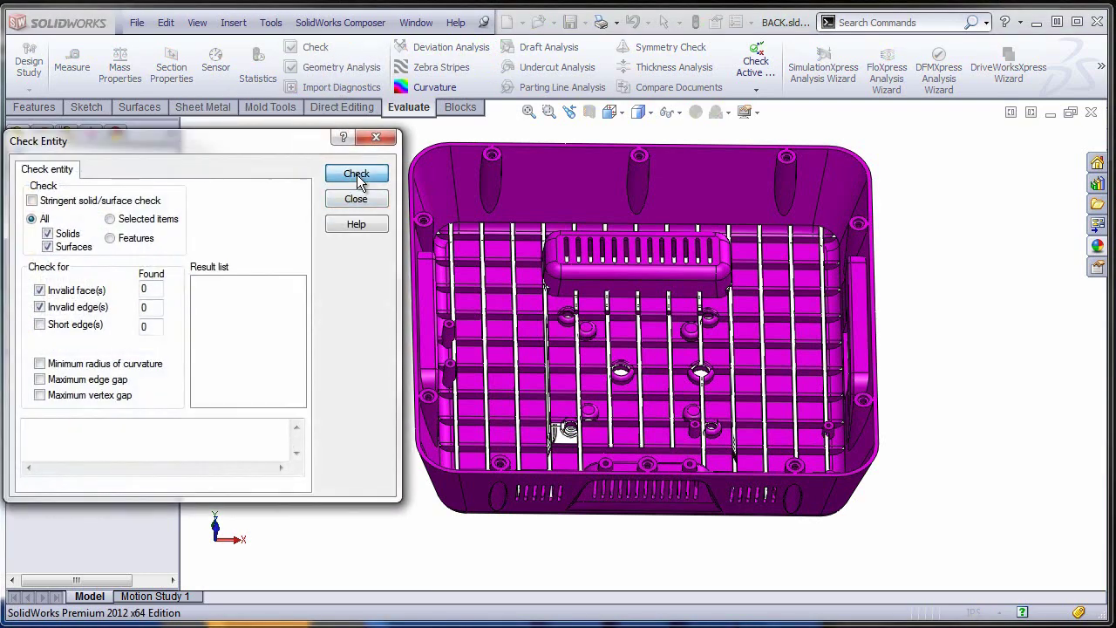
{"action": "left_click", "coordinate": [357, 175]}
{"action": "scroll", "coordinate": [708, 440], "scroll_direction": "down", "scroll_amount": 2}
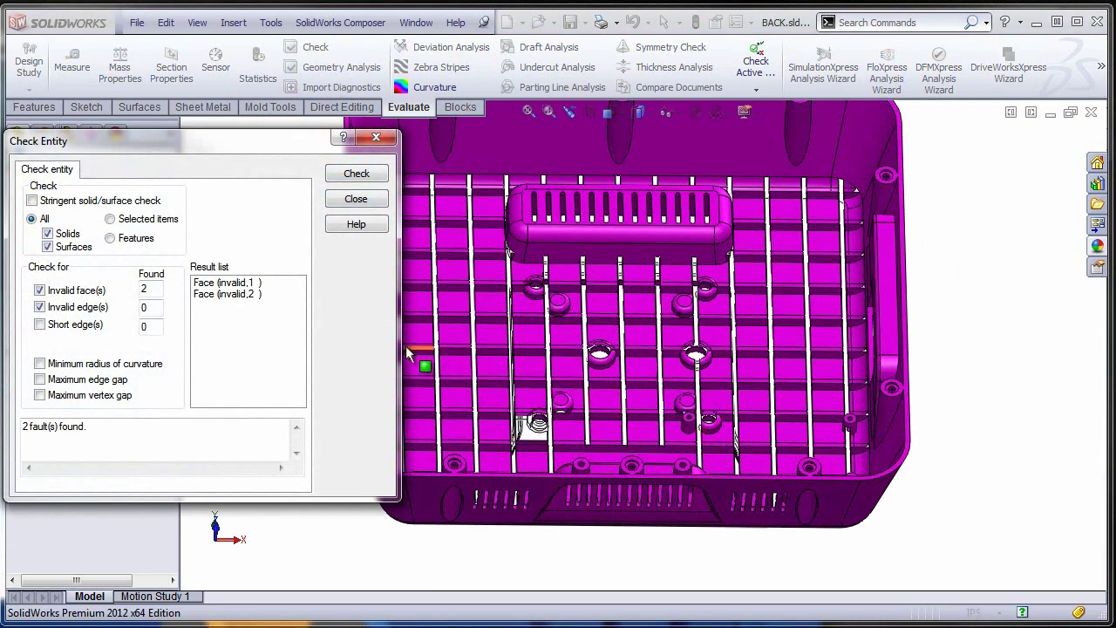
Examine both invalid faces from the check results, inspecting the first fault beside the ring-shaped boss, and close the check
{"action": "left_click", "coordinate": [237, 285]}
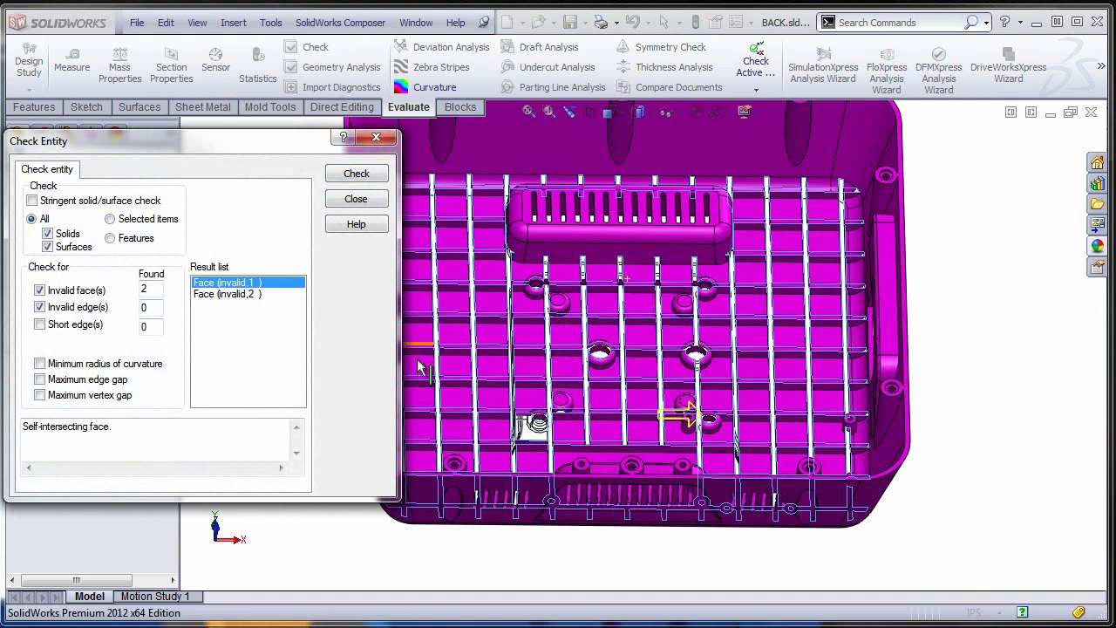
{"action": "left_click", "coordinate": [222, 294]}
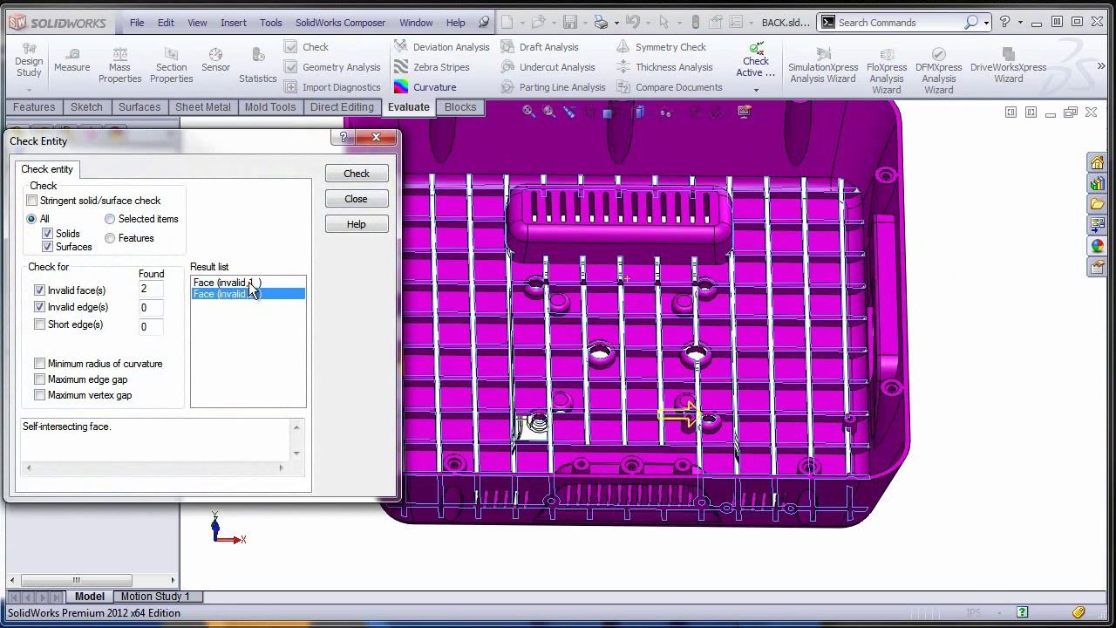
{"action": "left_click", "coordinate": [235, 282]}
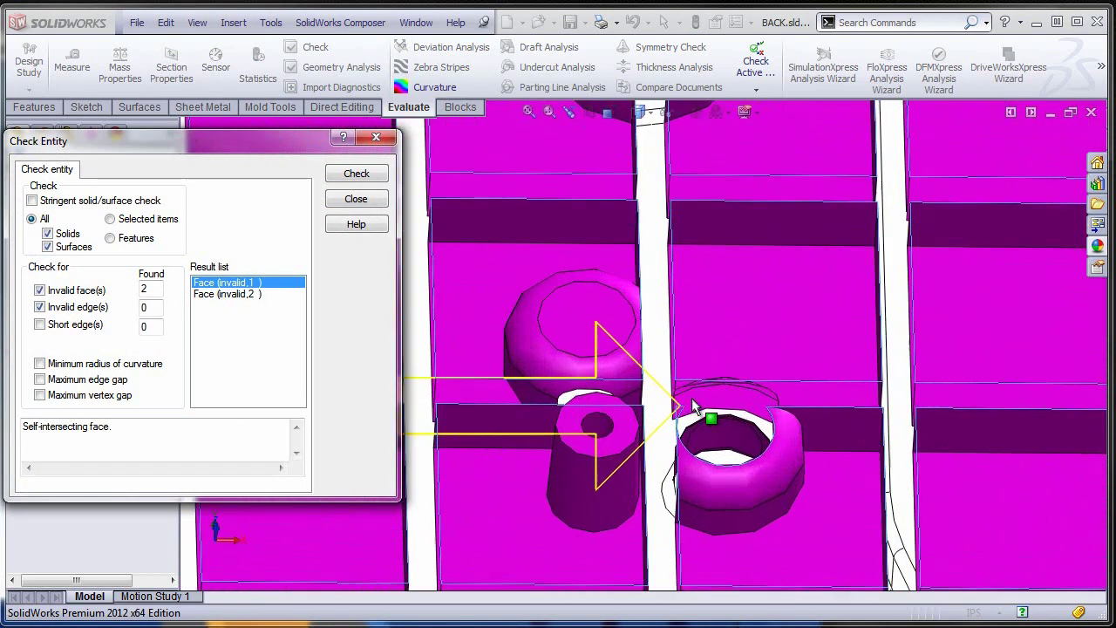
{"action": "scroll", "coordinate": [685, 405], "scroll_direction": "down", "scroll_amount": 3}
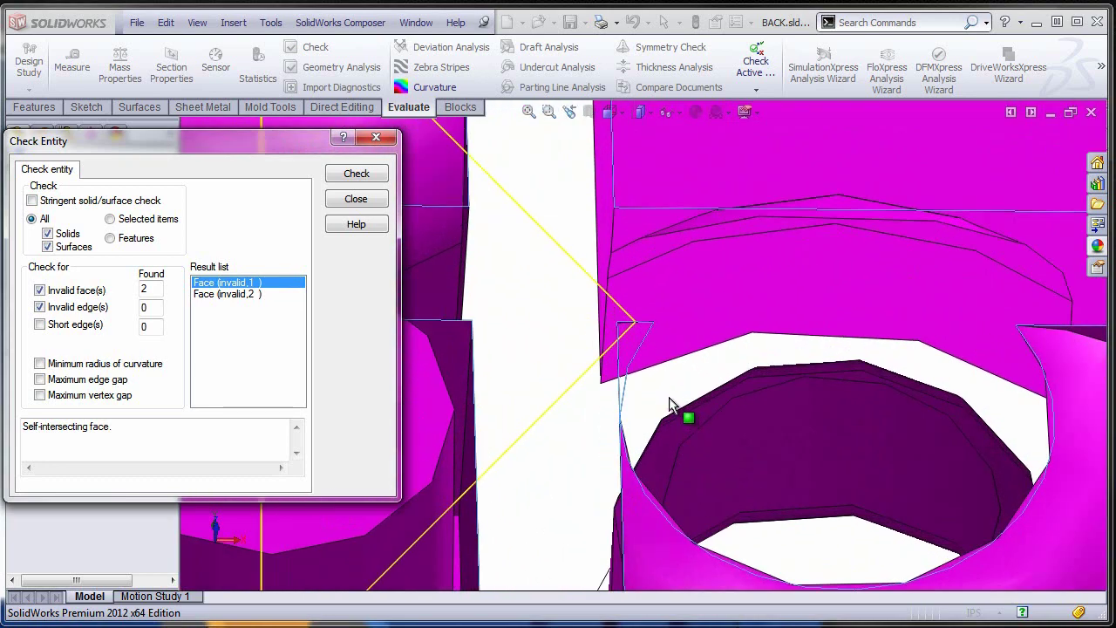
{"action": "scroll", "coordinate": [669, 400], "scroll_direction": "down", "scroll_amount": 2}
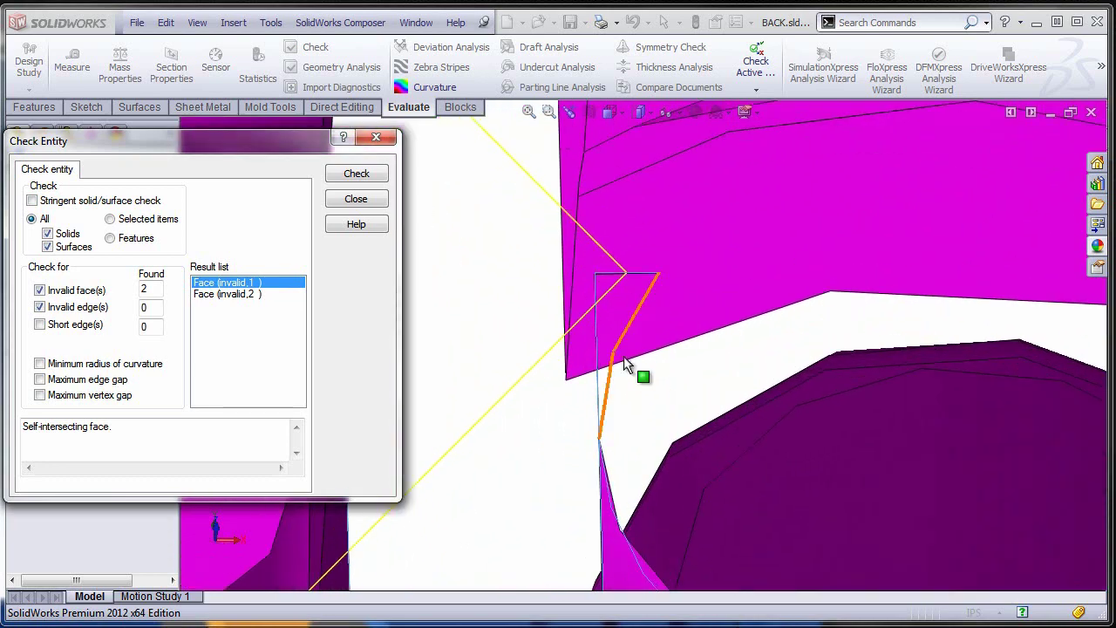
{"action": "left_click", "coordinate": [355, 199]}
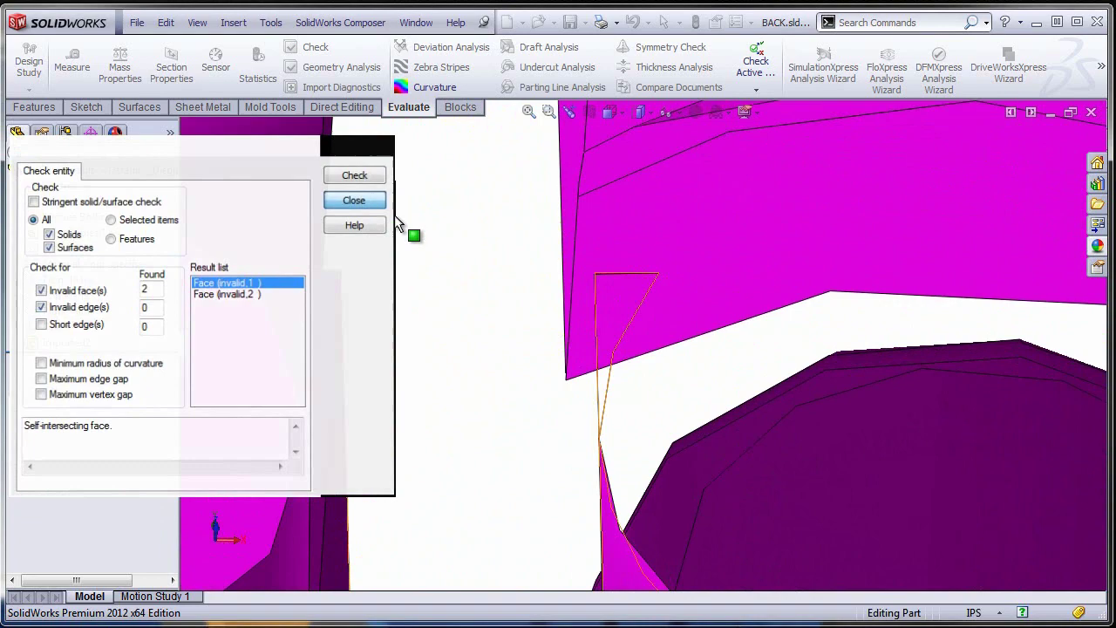
Examine the extent of the selected faulty face across the grille and its edge overlap beside the ring-shaped boss
{"action": "scroll", "coordinate": [623, 349], "scroll_direction": "up", "scroll_amount": 2}
{"action": "scroll", "coordinate": [637, 400], "scroll_direction": "up", "scroll_amount": 1}
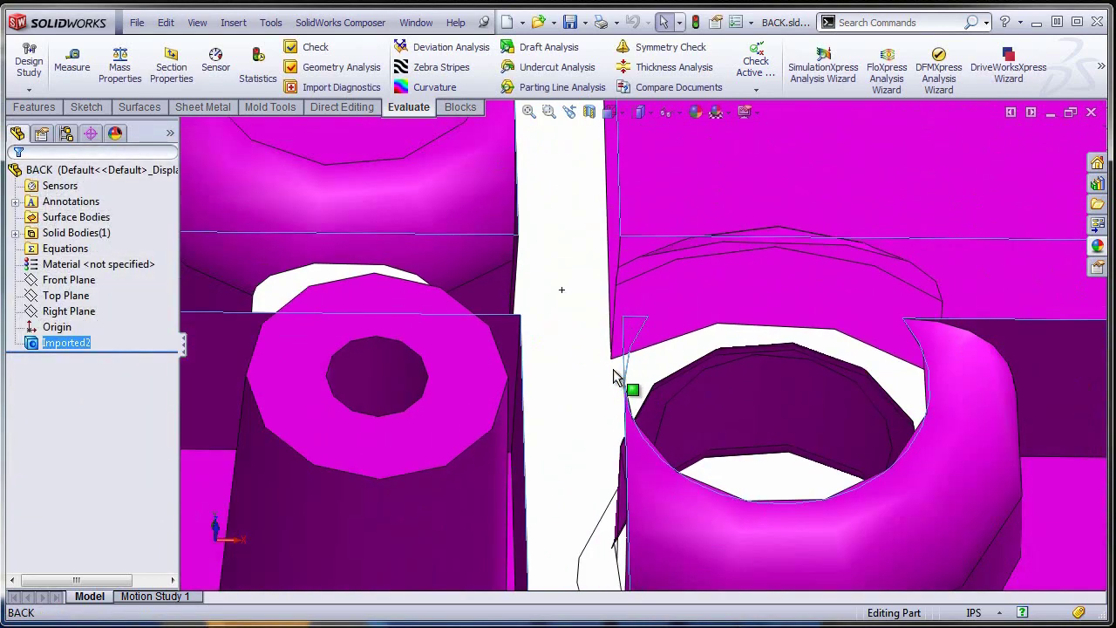
{"action": "scroll", "coordinate": [618, 376], "scroll_direction": "up", "scroll_amount": 5}
{"action": "scroll", "coordinate": [618, 373], "scroll_direction": "up", "scroll_amount": 3}
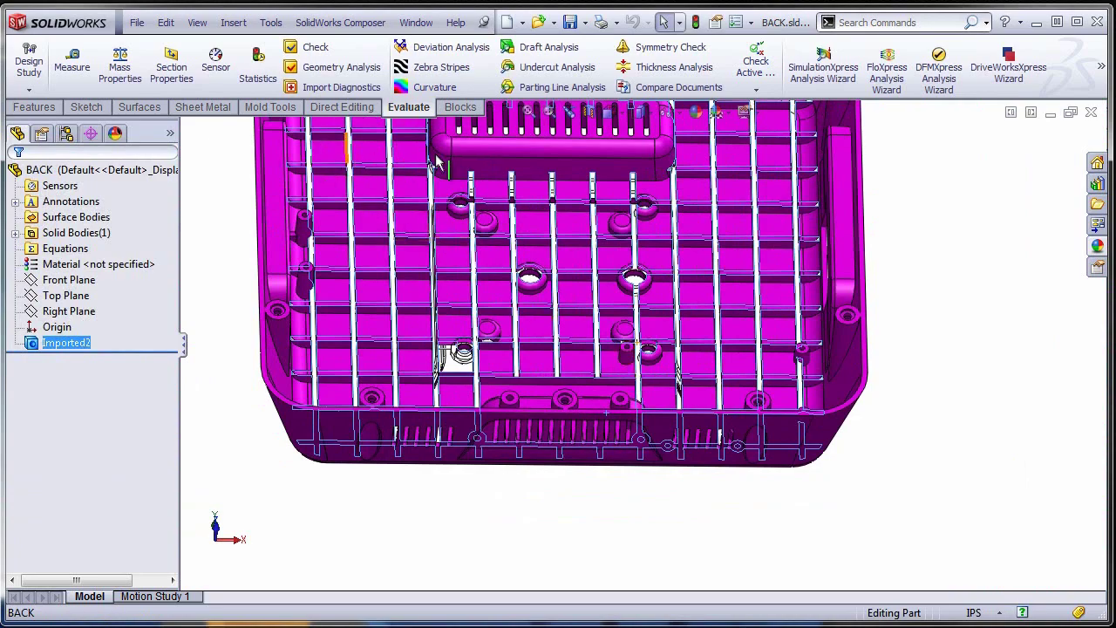
{"action": "scroll", "coordinate": [634, 322], "scroll_direction": "down", "scroll_amount": 6}
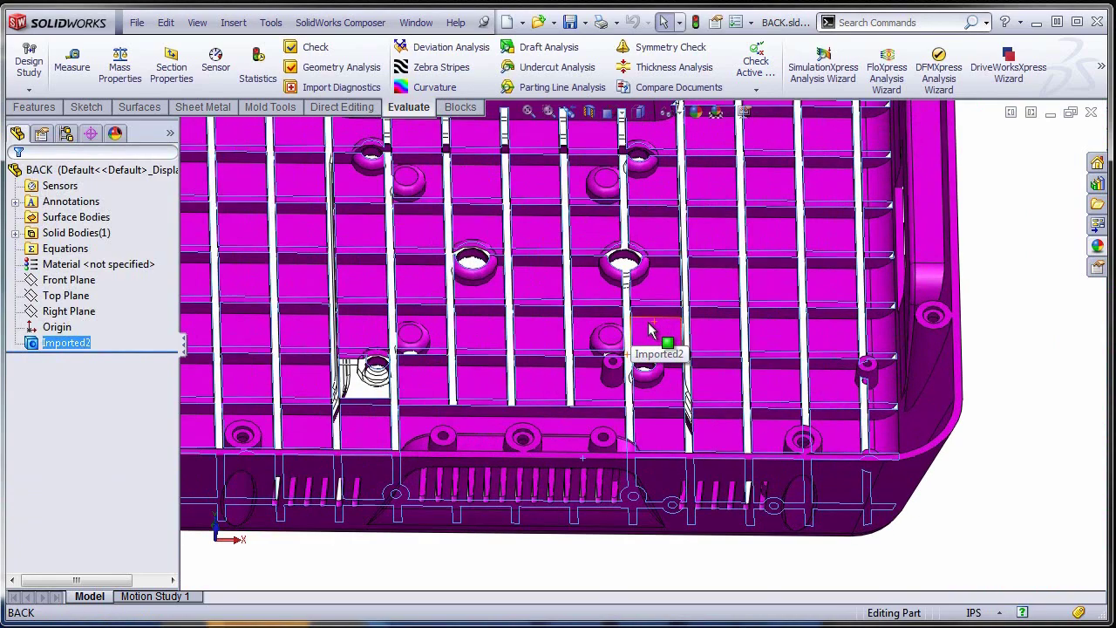
{"action": "scroll", "coordinate": [654, 418], "scroll_direction": "up", "scroll_amount": 3}
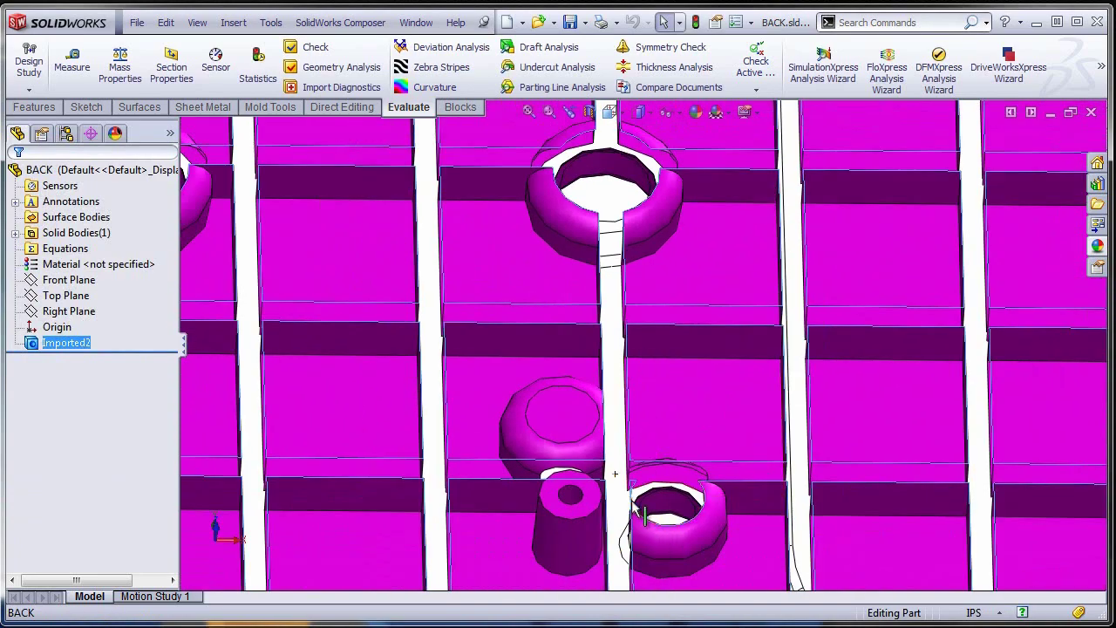
{"action": "scroll", "coordinate": [654, 458], "scroll_direction": "down", "scroll_amount": 7}
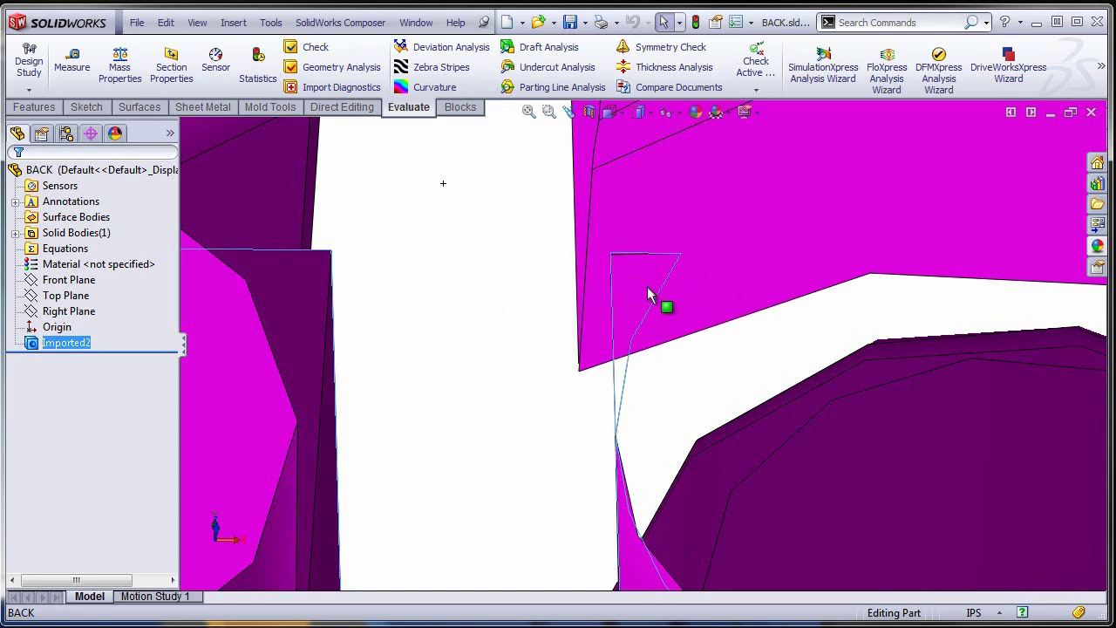
{"action": "left_click", "coordinate": [634, 349]}
{"action": "scroll", "coordinate": [748, 374], "scroll_direction": "up", "scroll_amount": 3}
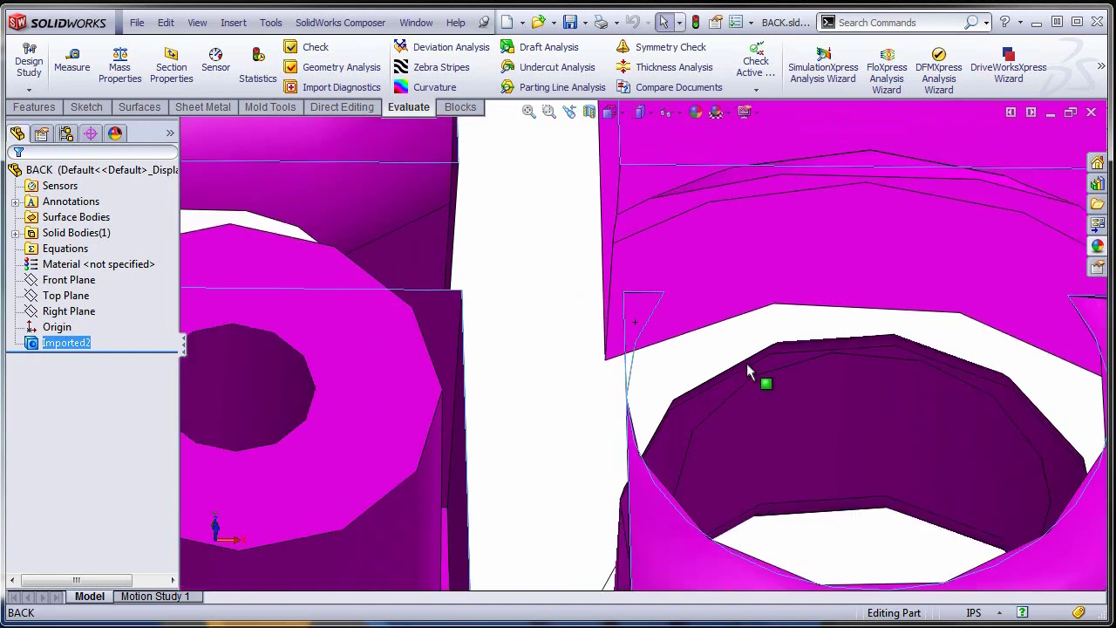
Start a sketch on the faulty grille face beside the ring-shaped boss
{"action": "middle_click_drag", "start_coordinate": [735, 349], "coordinate": [705, 341]}
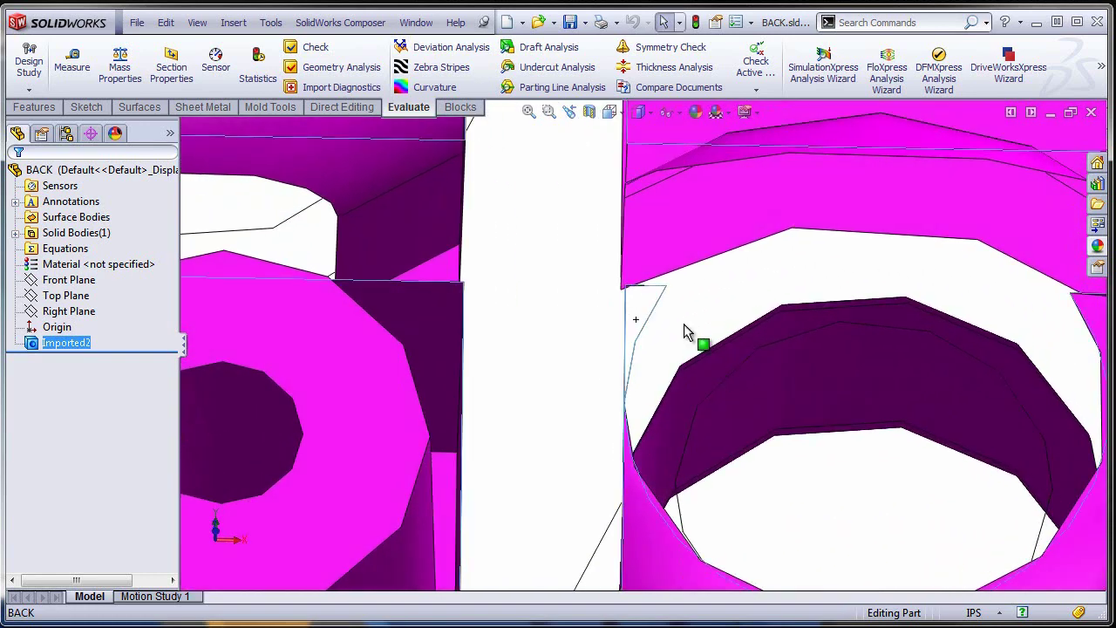
{"action": "left_click", "coordinate": [704, 341]}
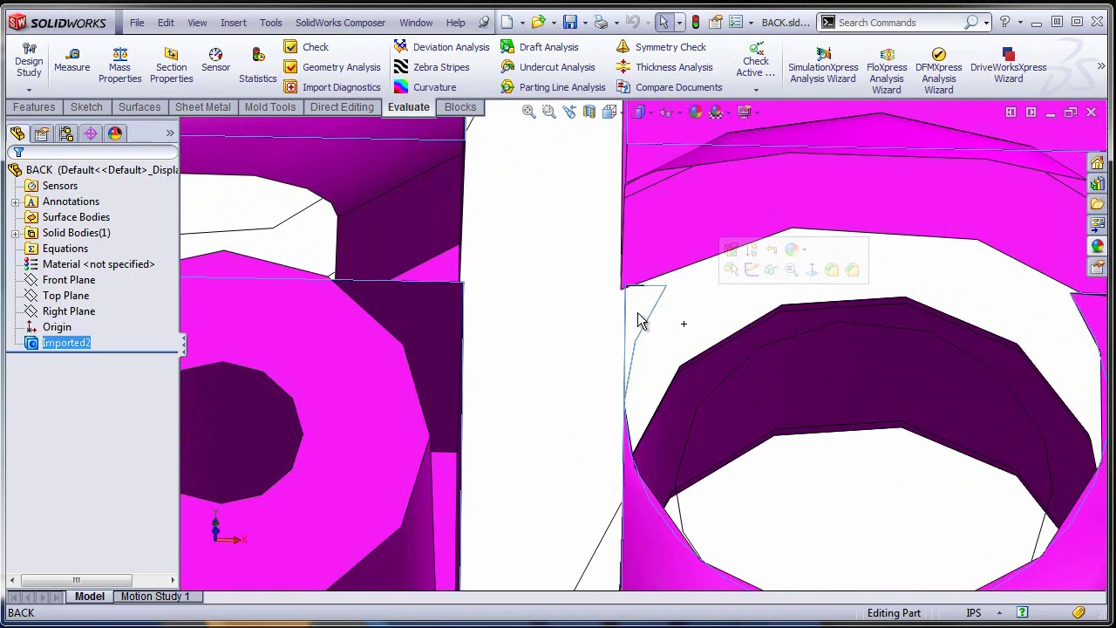
{"action": "left_click", "coordinate": [637, 314]}
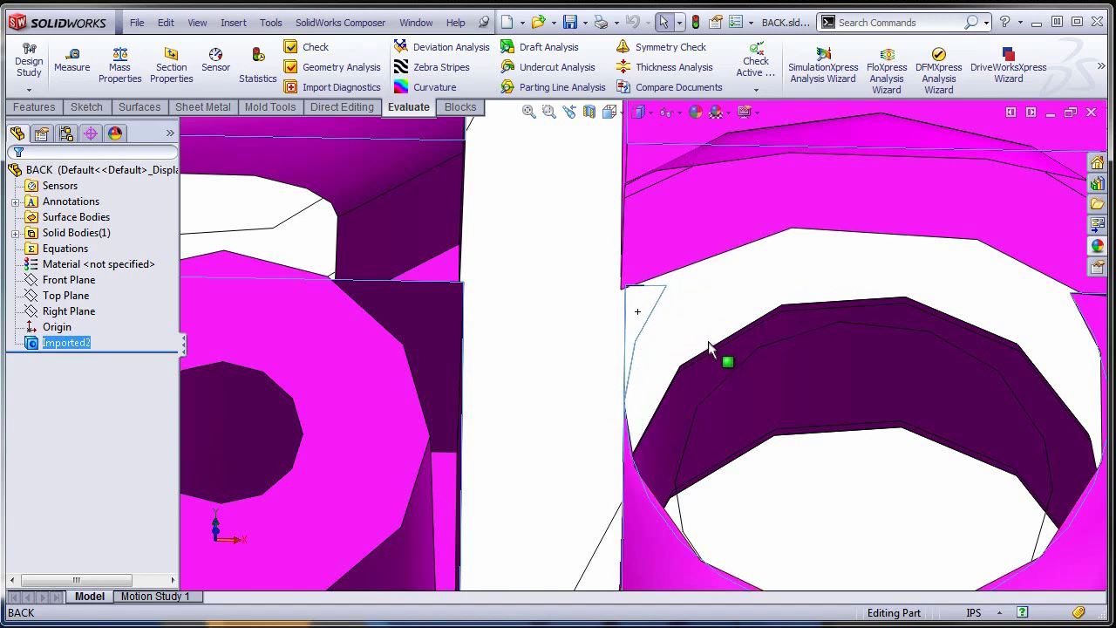
{"action": "left_click", "coordinate": [646, 310]}
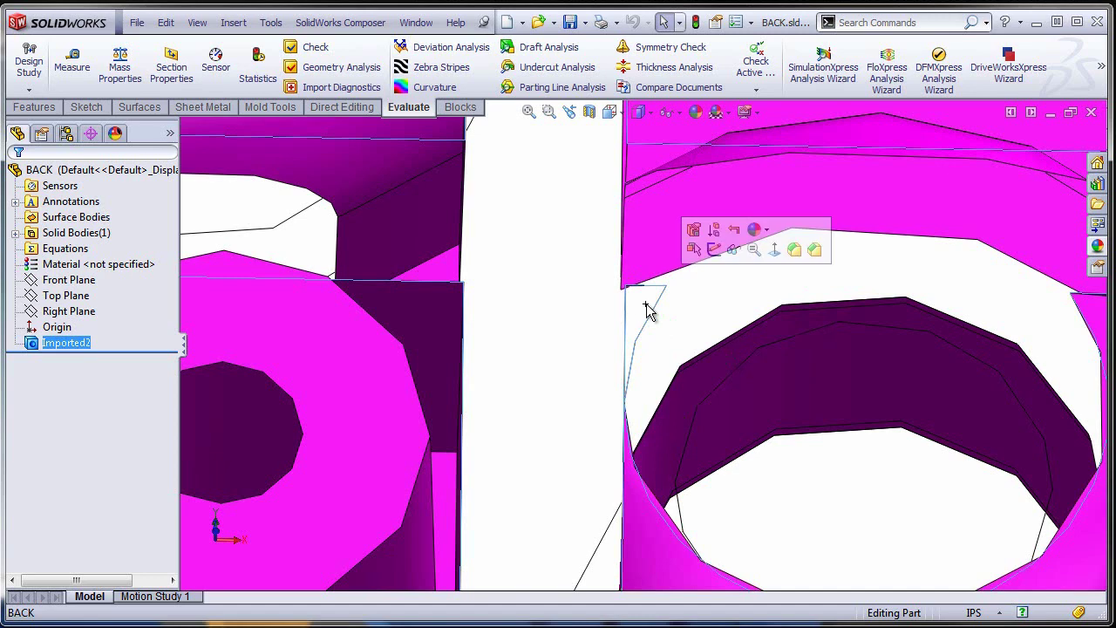
{"action": "left_click", "coordinate": [715, 248]}
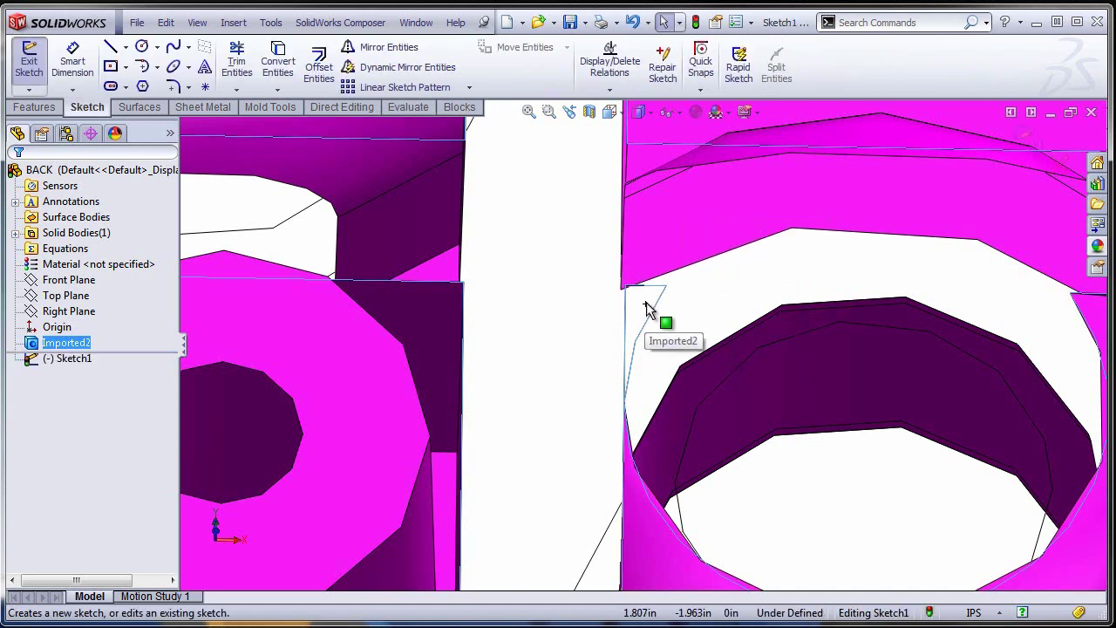
Convert the edges enclosing the small triangular overlap beside the ring-shaped boss into sketch entities and exit the sketch
{"action": "left_click", "coordinate": [654, 294]}
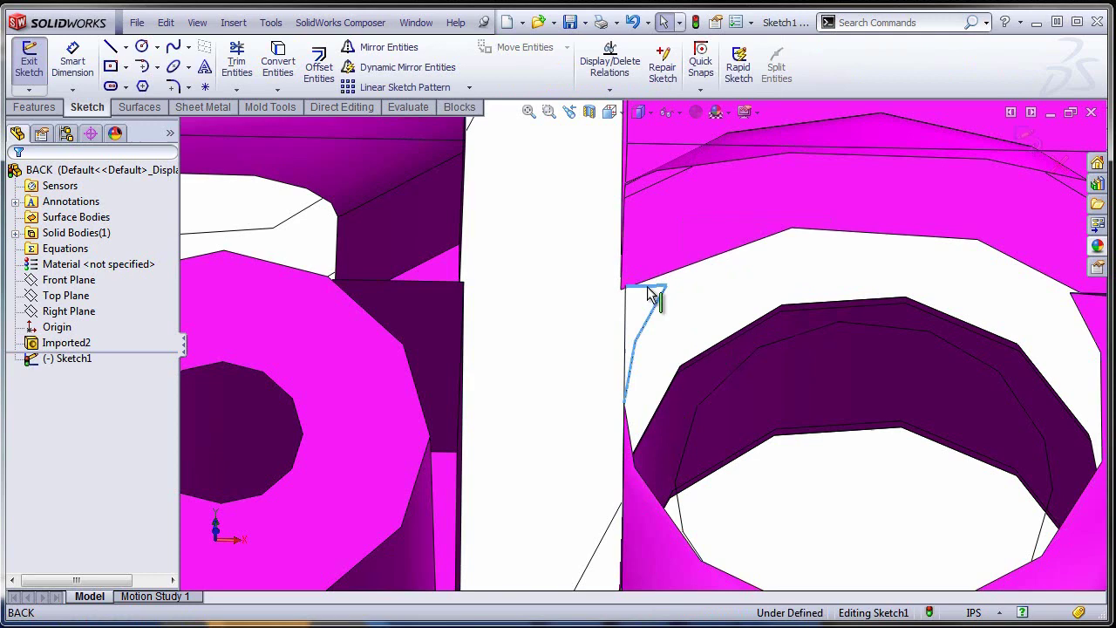
{"action": "left_click", "coordinate": [652, 289], "text": "ctrl"}
{"action": "left_click", "coordinate": [627, 310], "text": "ctrl"}
{"action": "mouse_move", "coordinate": [630, 315]}
{"action": "middle_mouse_down"}
{"action": "mouse_move", "coordinate": [712, 378]}
{"action": "mouse_move", "coordinate": [707, 399]}
{"action": "mouse_move", "coordinate": [715, 386]}
{"action": "middle_mouse_up"}
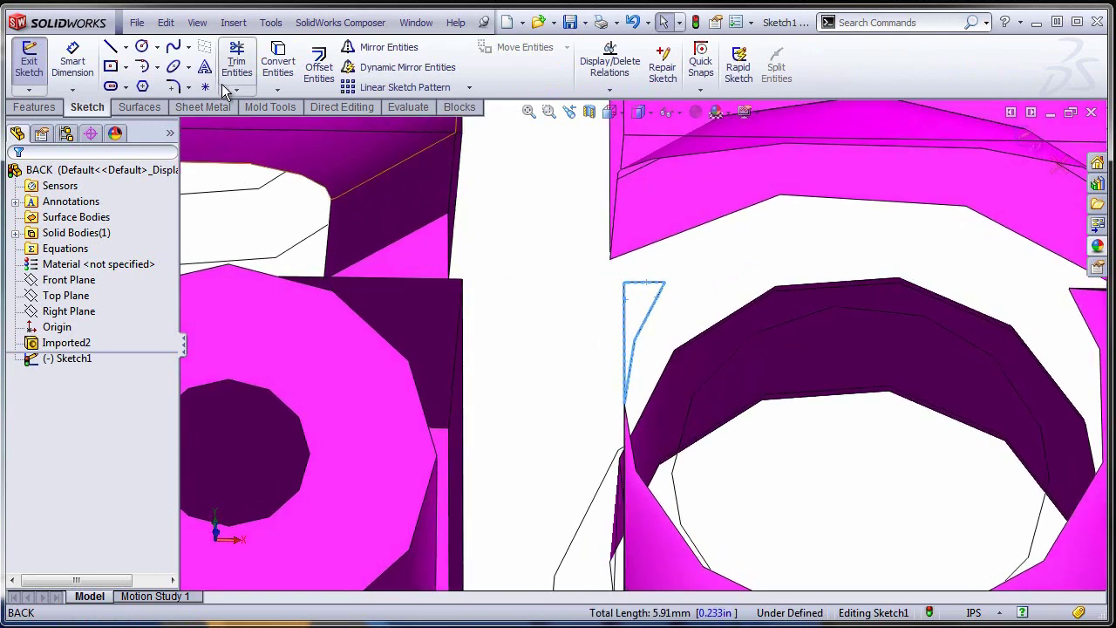
{"action": "left_click", "coordinate": [278, 62]}
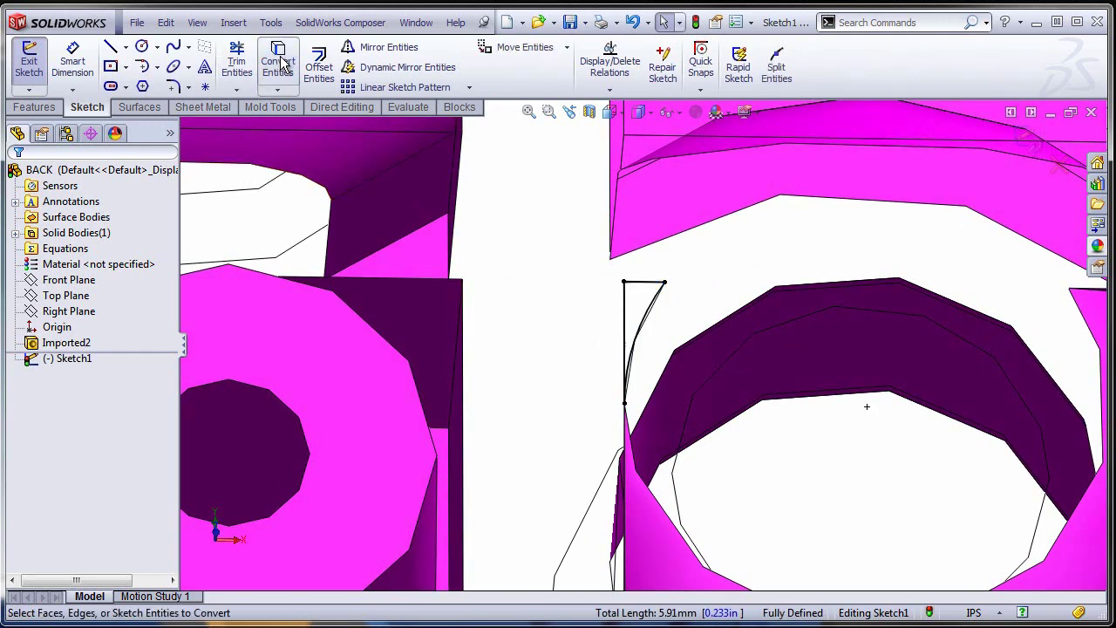
{"action": "left_click", "coordinate": [146, 108]}
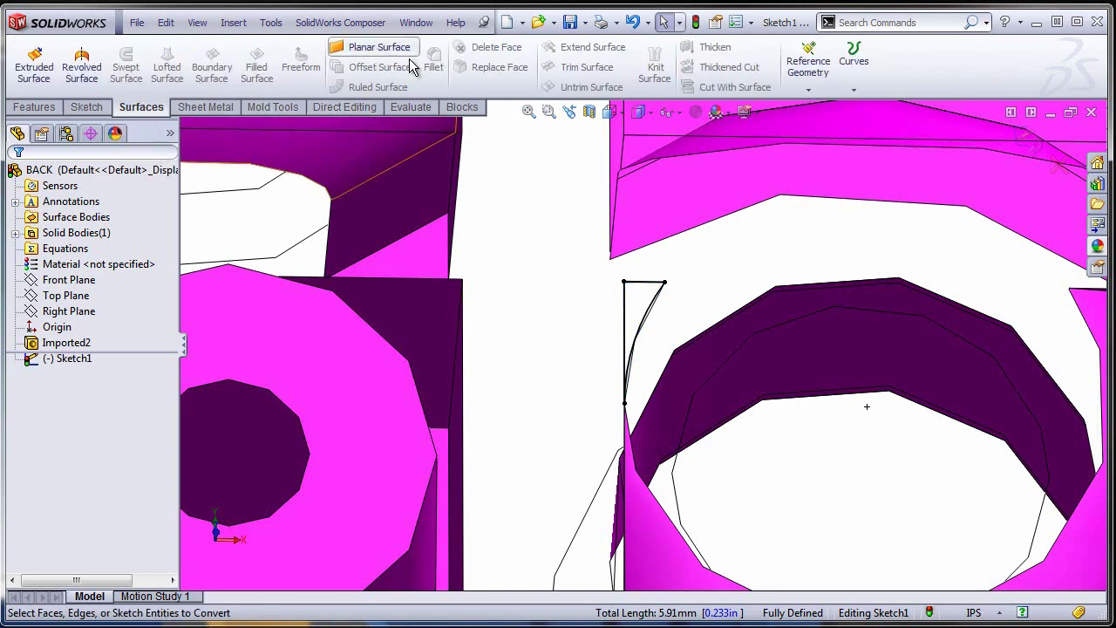
{"action": "left_click", "coordinate": [1033, 142]}
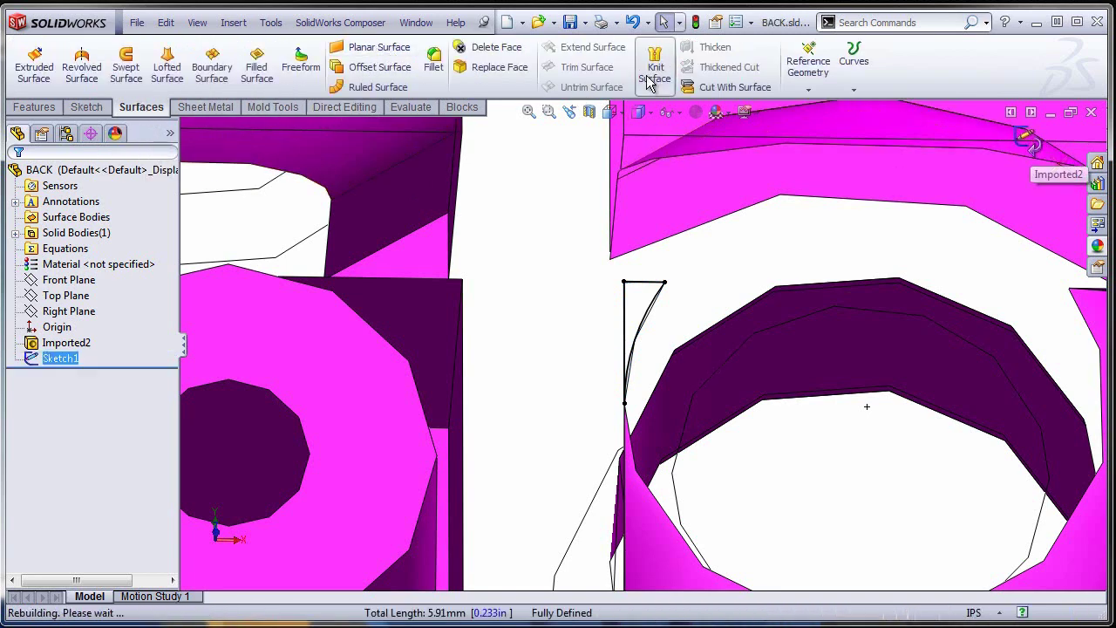
Try to copy the faulty face with an Offset Surface at a distance of 0, then cancel the command
{"action": "scroll", "coordinate": [659, 354], "scroll_direction": "up", "scroll_amount": 2}
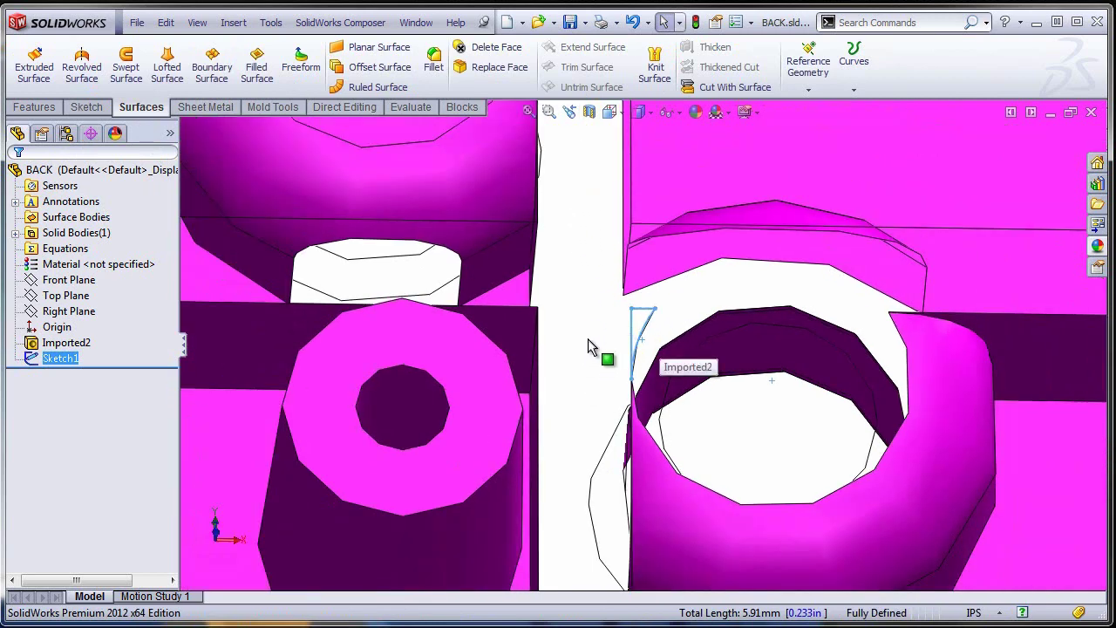
{"action": "left_click", "coordinate": [591, 340]}
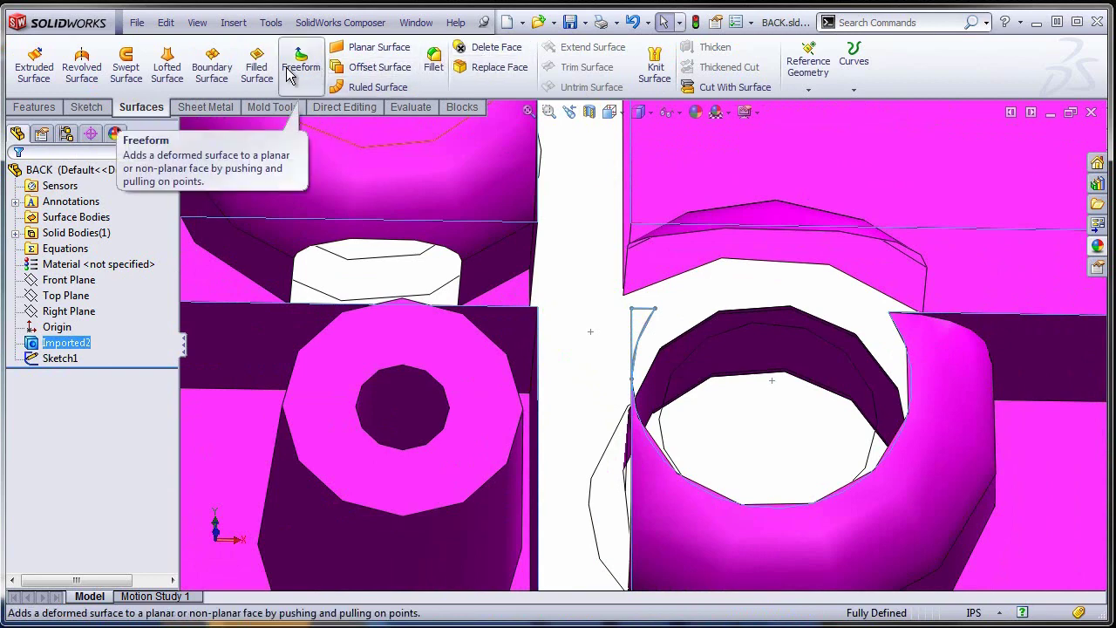
{"action": "left_click", "coordinate": [371, 67]}
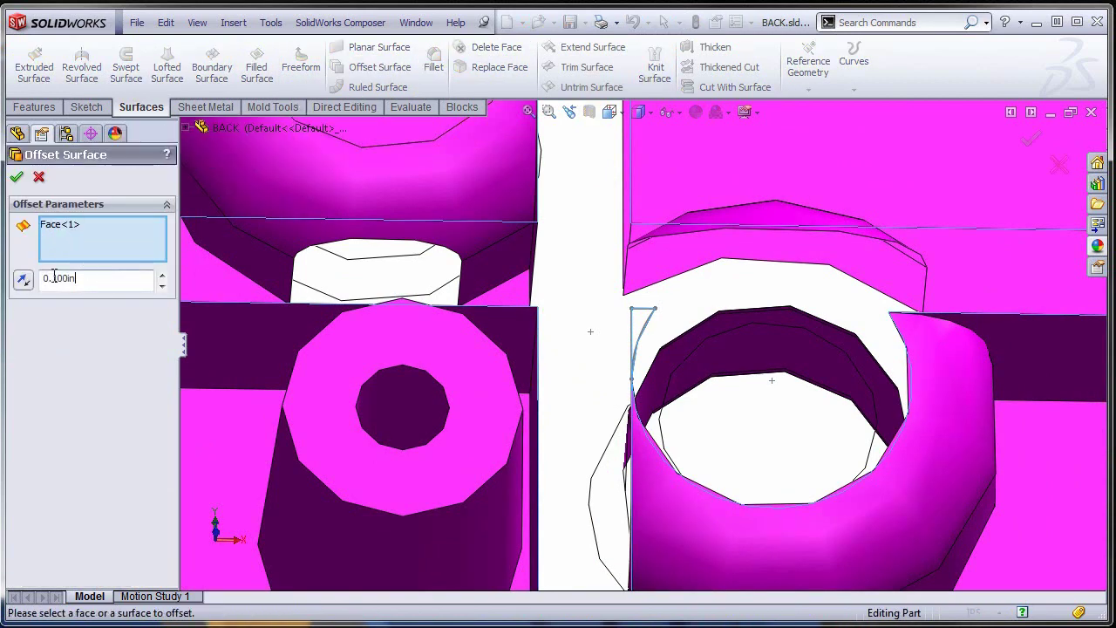
{"action": "double_click", "coordinate": [54, 277]}
{"action": "type", "text": "0"}
{"action": "key", "text": "Return"}
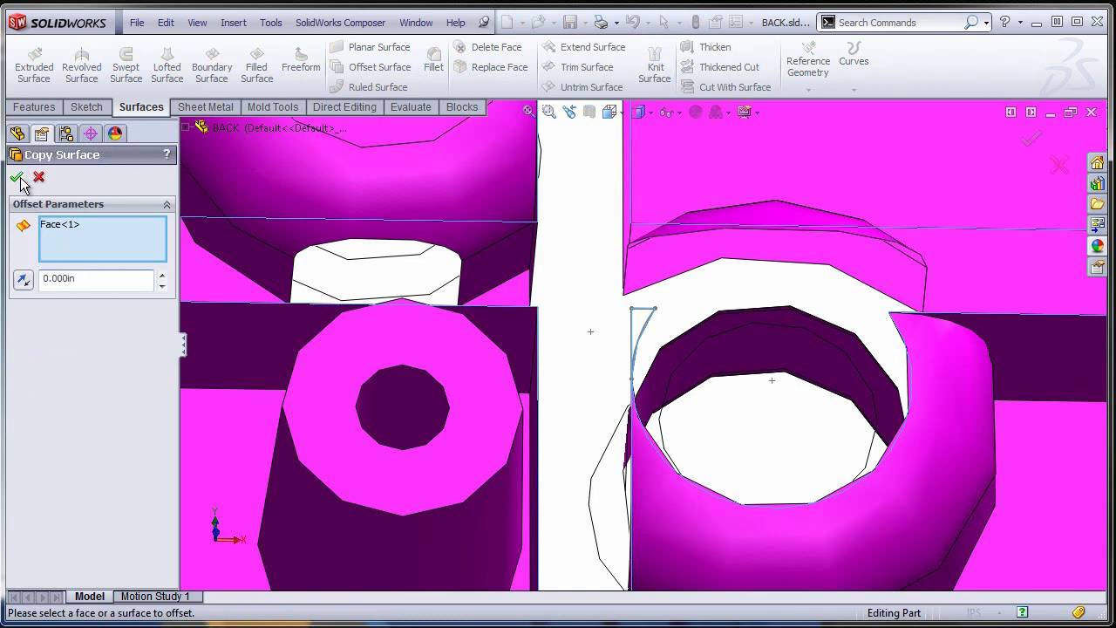
{"action": "left_click", "coordinate": [17, 178]}
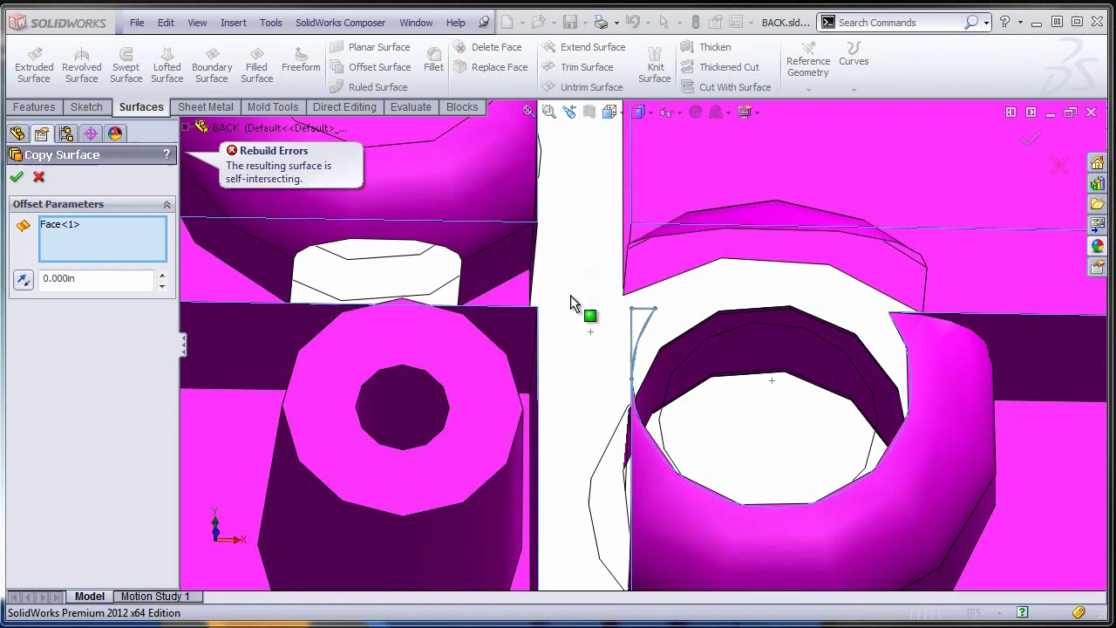
{"action": "left_click", "coordinate": [39, 179]}
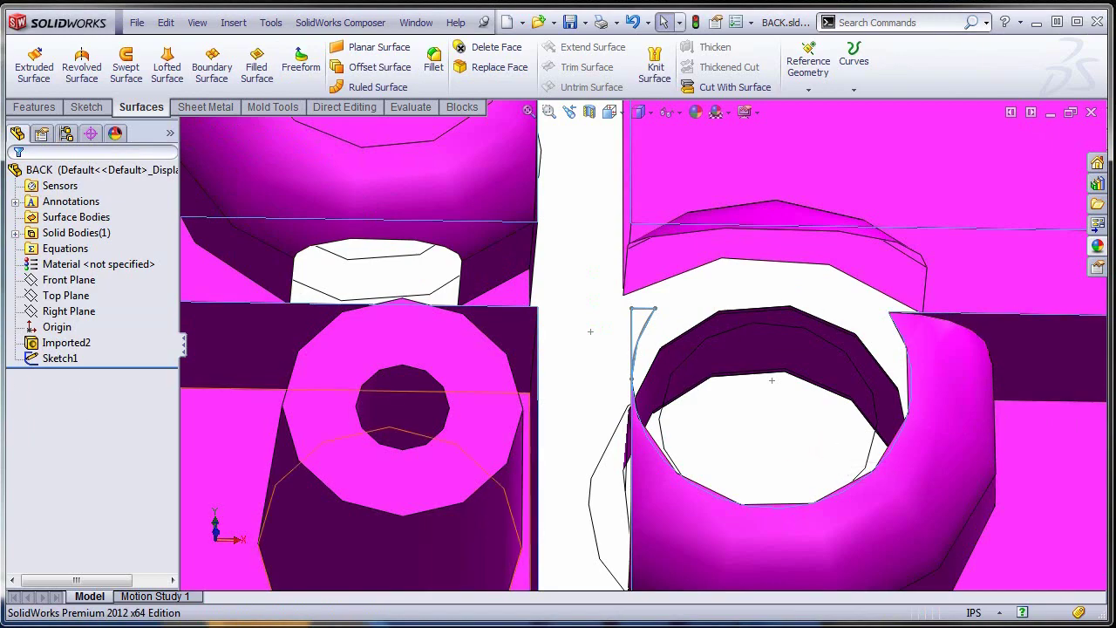
Delete the sketch holding the converted overlap edges
{"action": "left_click", "coordinate": [58, 358]}
{"action": "key", "text": "Delete"}
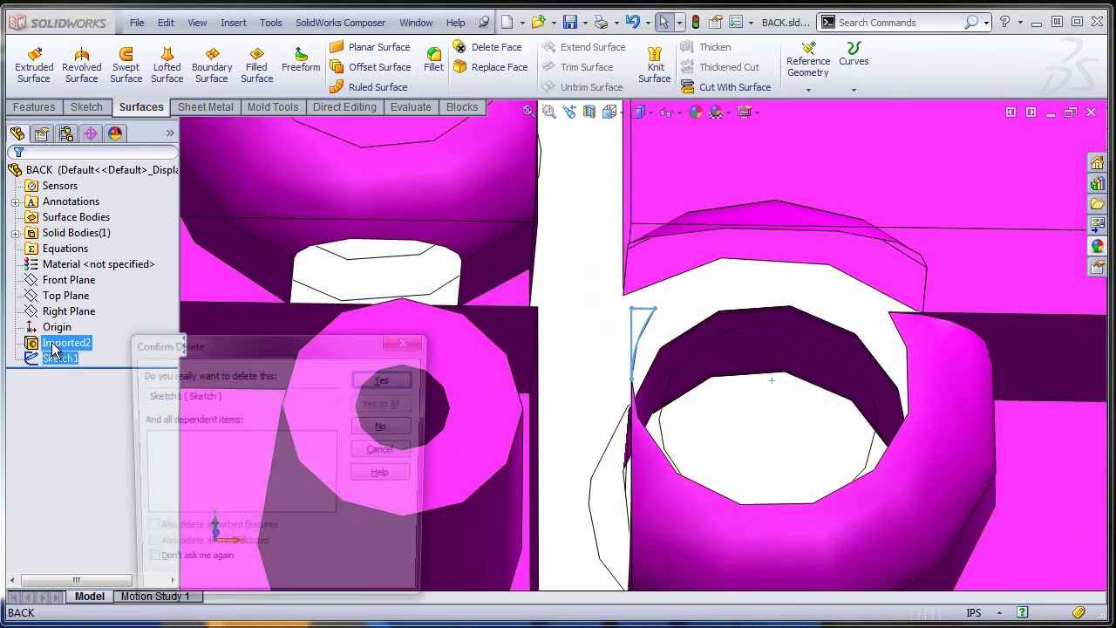
{"action": "key", "text": "Return"}
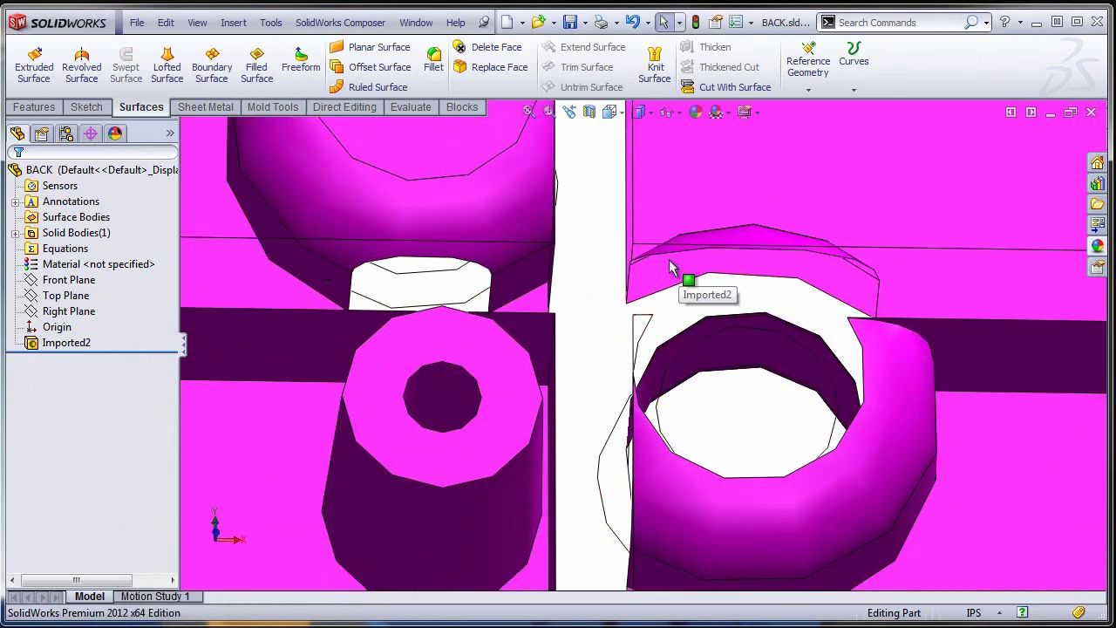
{"action": "key", "text": "f"}
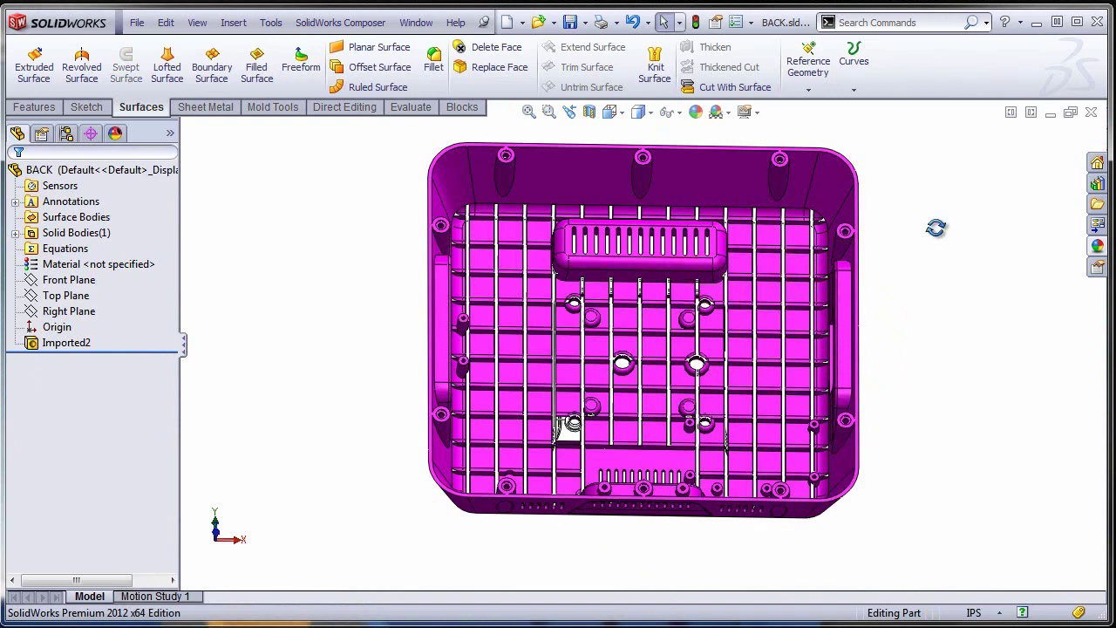
{"action": "scroll", "coordinate": [955, 235], "scroll_direction": "down", "scroll_amount": 2}
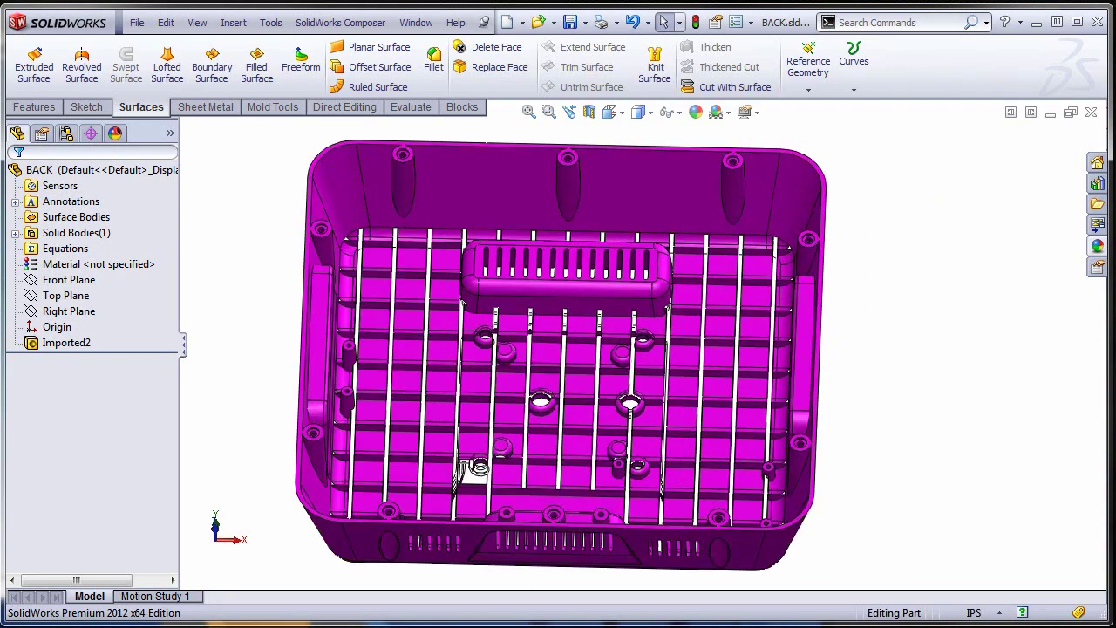
Check whether Import Diagnostics is offered among the imported feature's commands, then dismiss the list
{"action": "left_click", "coordinate": [51, 345]}
{"action": "right_click", "coordinate": [51, 346]}
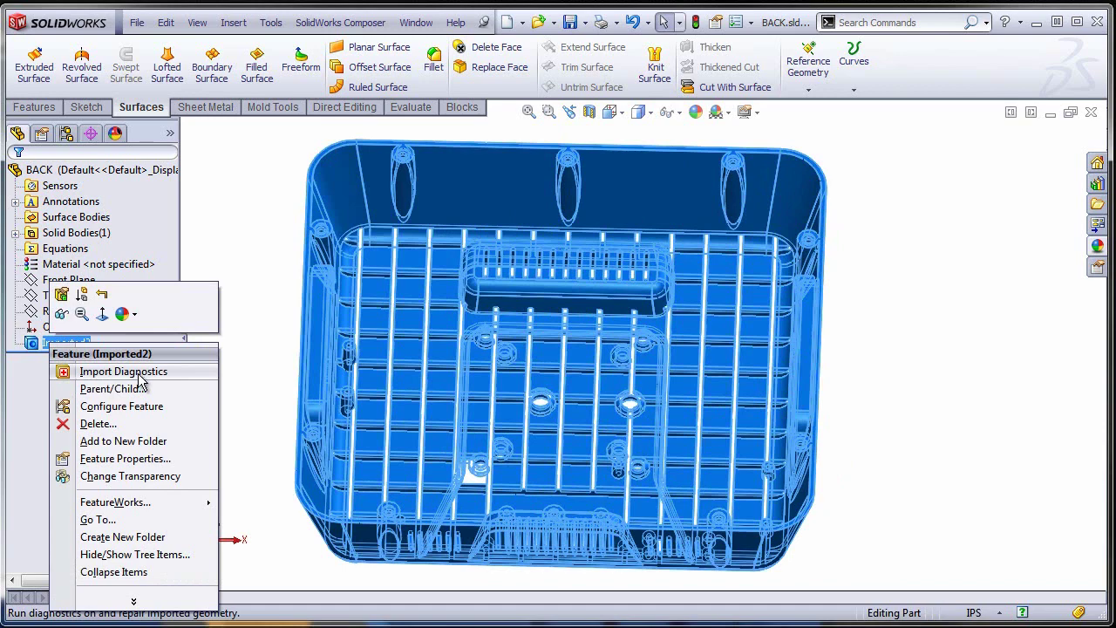
{"action": "left_click", "coordinate": [966, 313]}
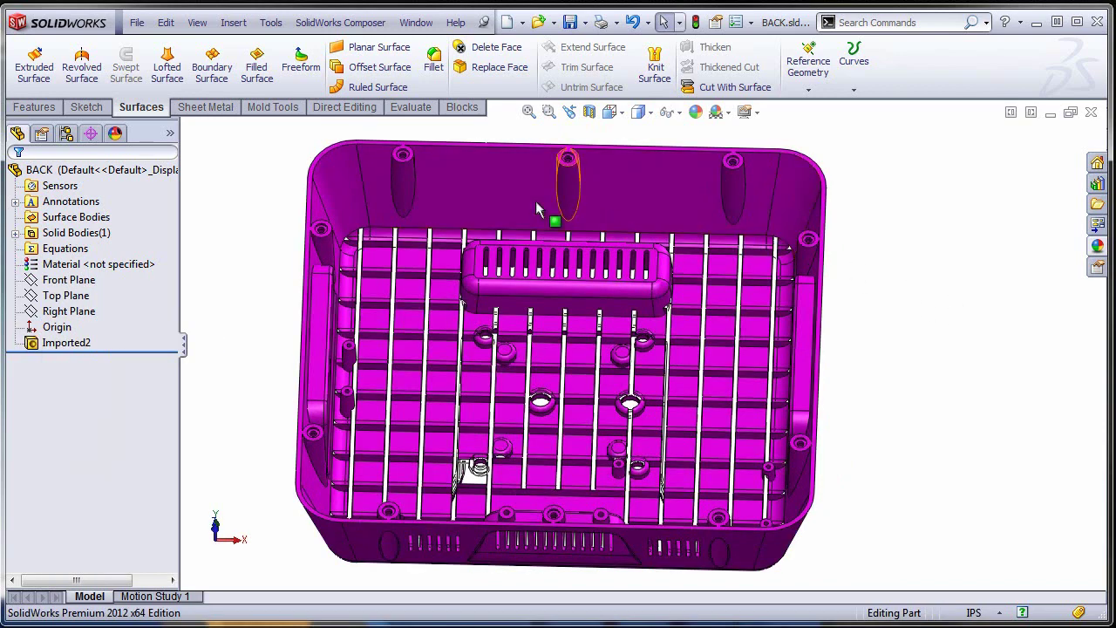
Sketch a center rectangle on the inner wall face between two of its screw posts
{"action": "left_click", "coordinate": [490, 189]}
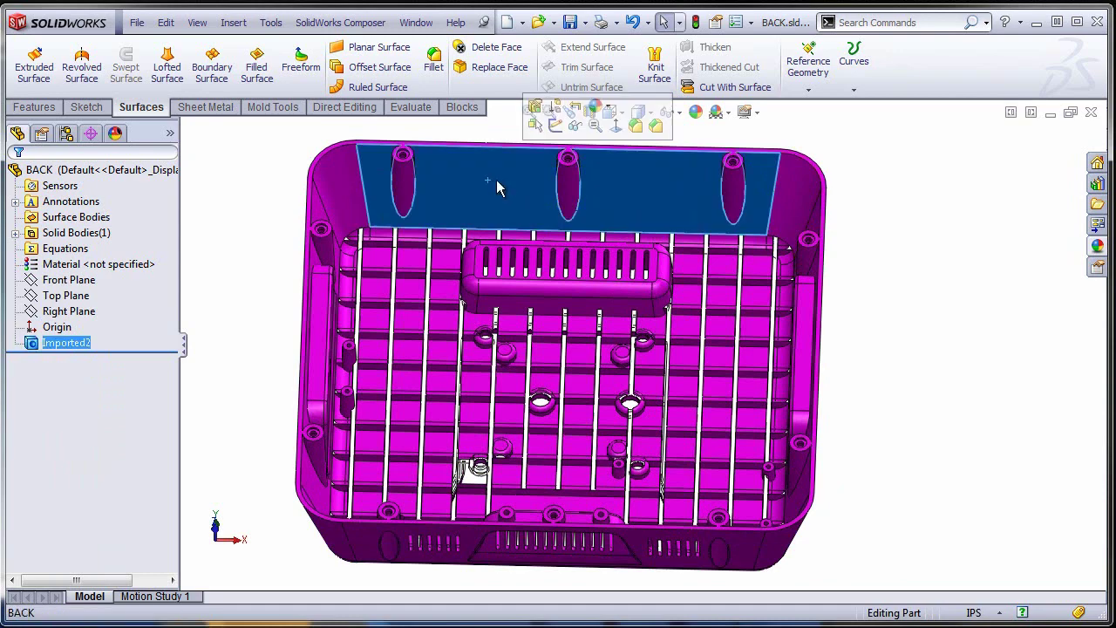
{"action": "left_click", "coordinate": [558, 124]}
{"action": "left_click", "coordinate": [111, 66]}
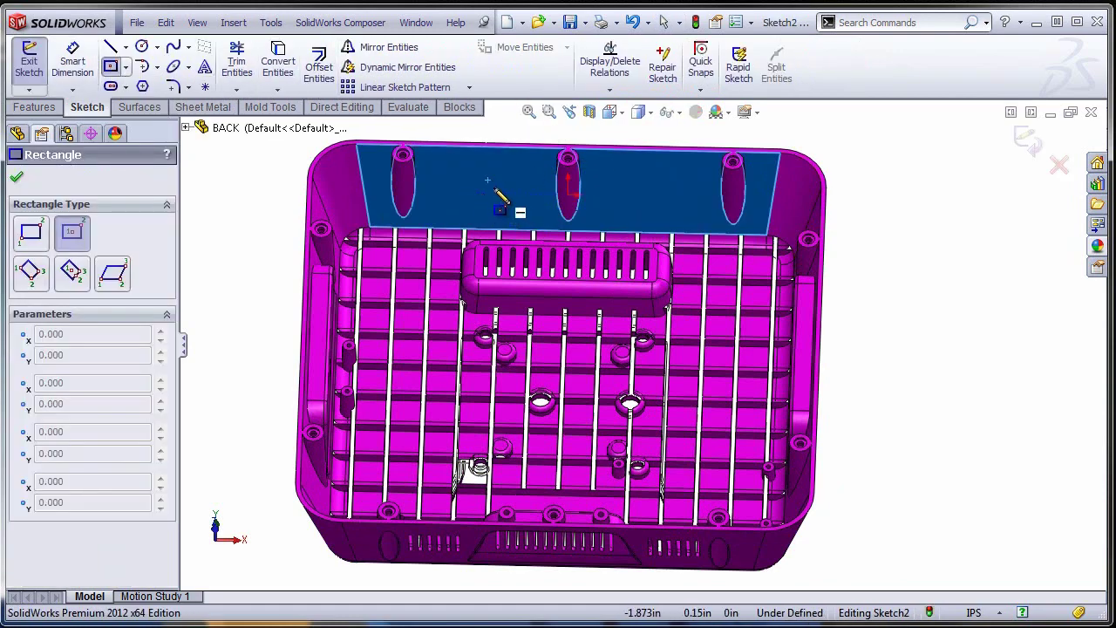
{"action": "left_click", "coordinate": [495, 188]}
{"action": "left_click", "coordinate": [529, 200]}
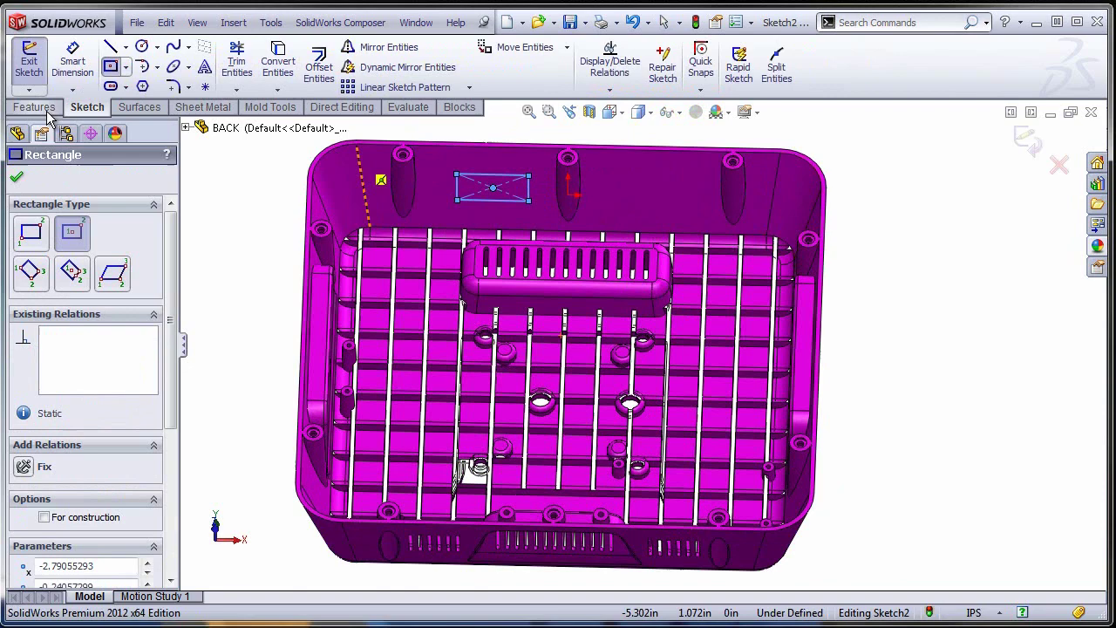
Extrude the rectangle 0.100 in blind as a separate body, with Merge result turned off
{"action": "left_click", "coordinate": [34, 107]}
{"action": "left_click", "coordinate": [54, 67]}
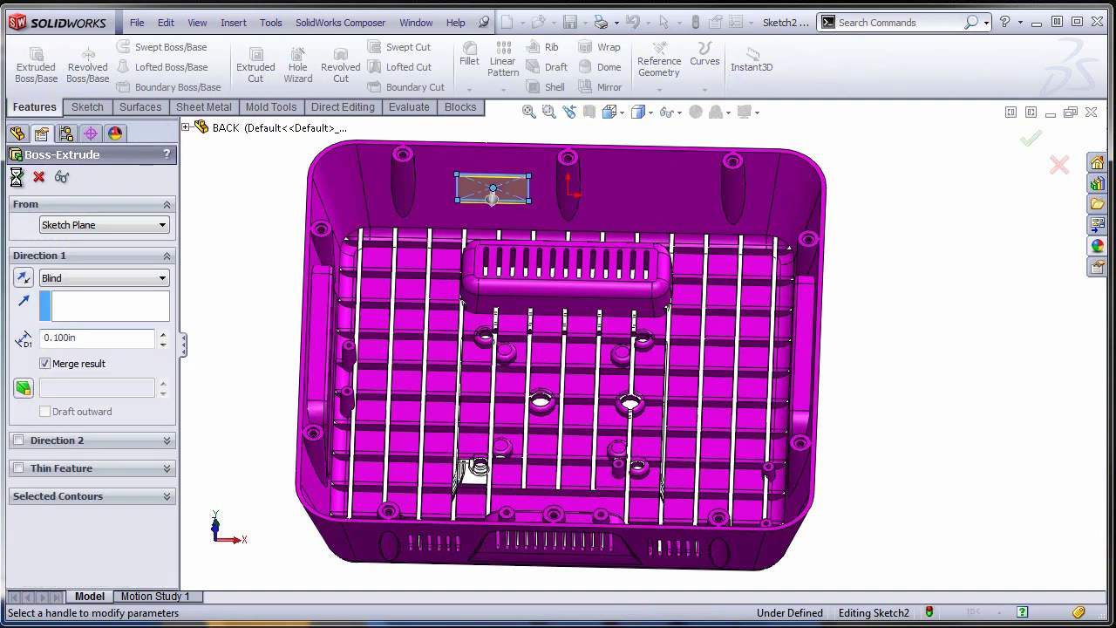
{"action": "left_click", "coordinate": [40, 179]}
{"action": "left_click", "coordinate": [45, 364]}
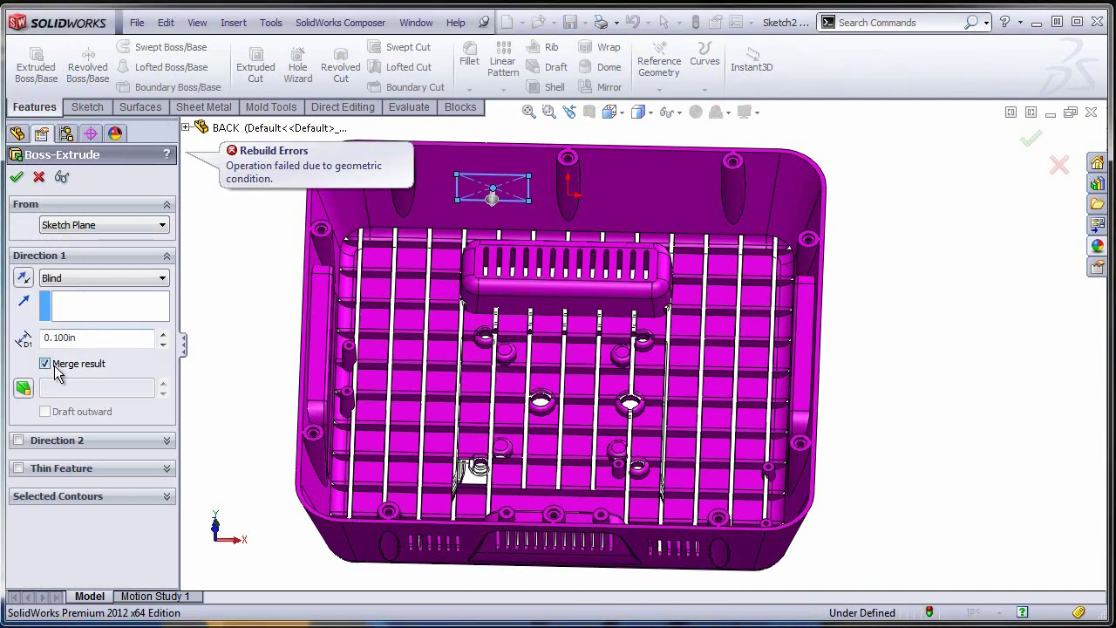
{"action": "left_click", "coordinate": [18, 177]}
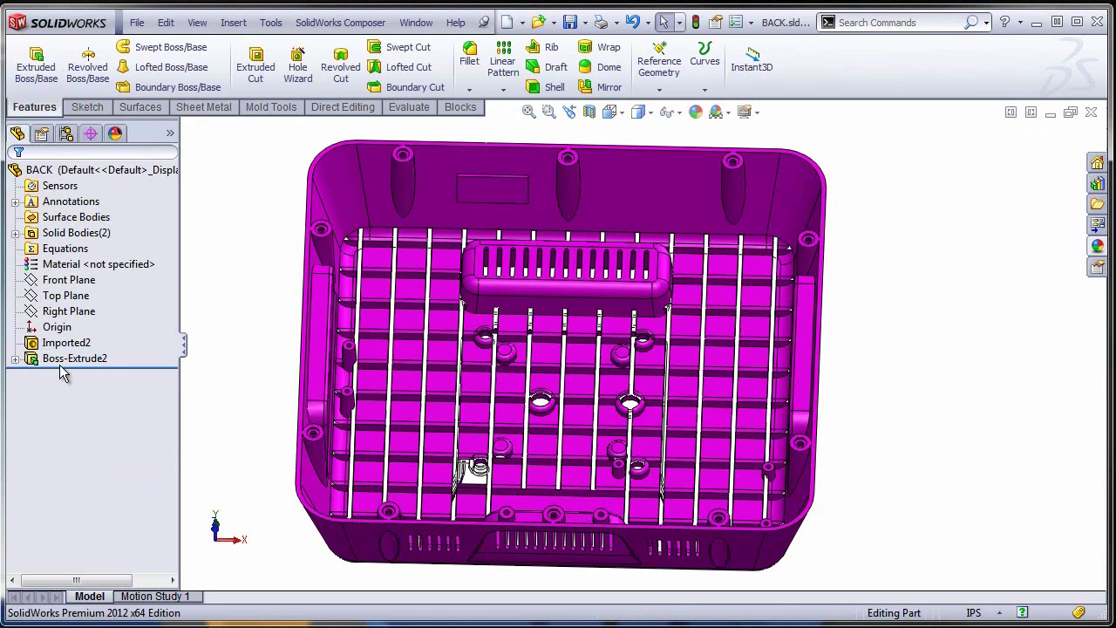
Check which commands are offered for the imported feature while the extrusion follows it, then dismiss the list
{"action": "left_click", "coordinate": [57, 359]}
{"action": "left_click", "coordinate": [61, 342]}
{"action": "right_click", "coordinate": [51, 345]}
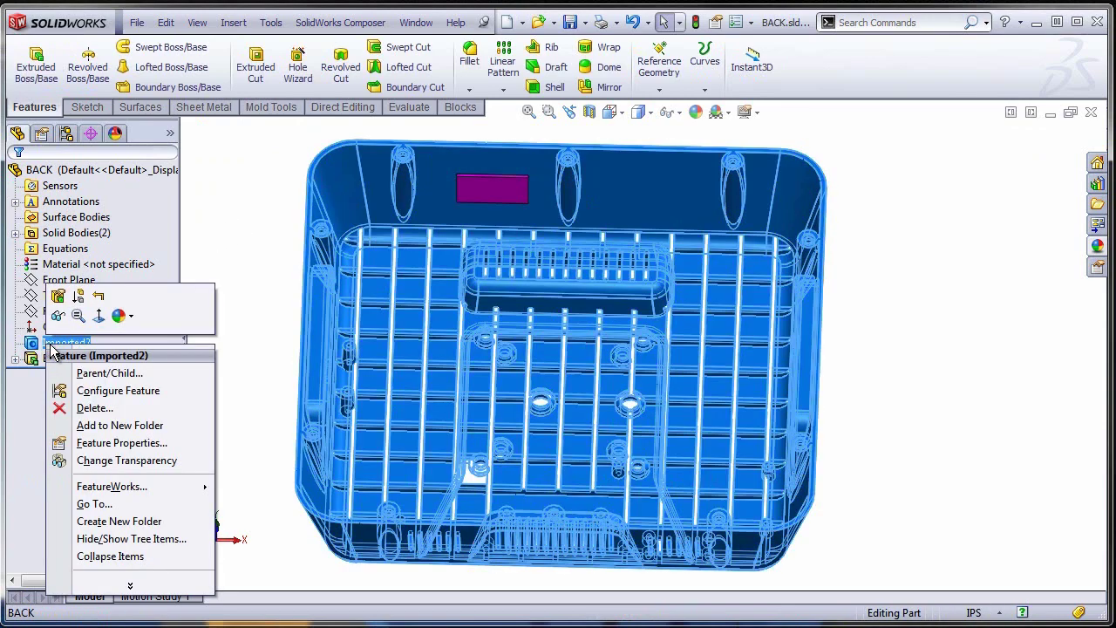
{"action": "left_click", "coordinate": [258, 219]}
Delete the rectangular boss extrusion together with its absorbed sketch
{"action": "left_click", "coordinate": [85, 360]}
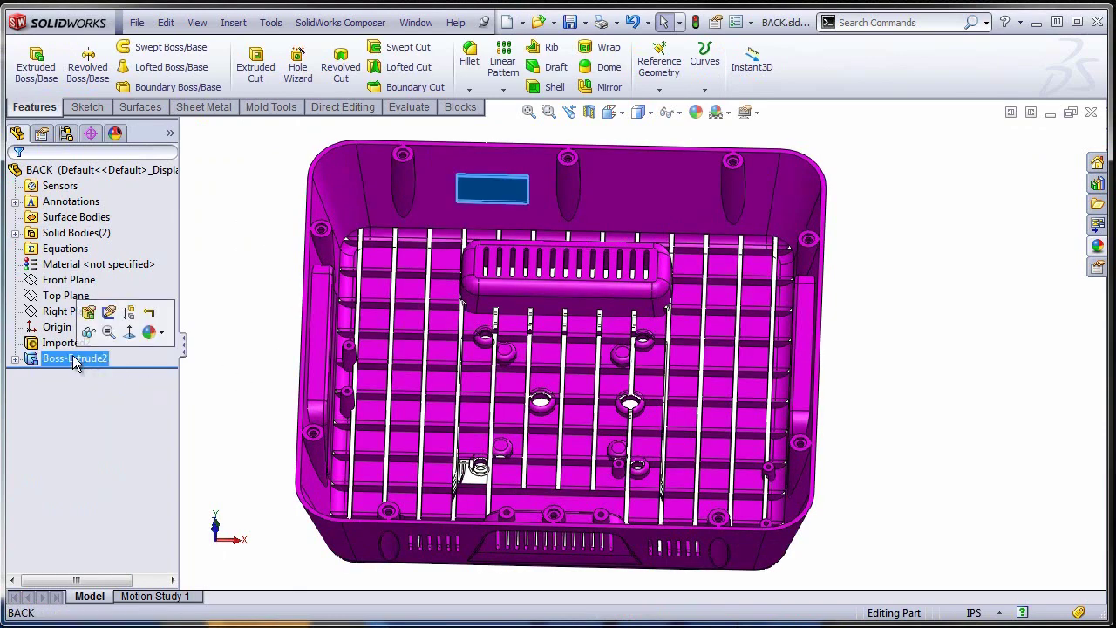
{"action": "key", "text": "Delete"}
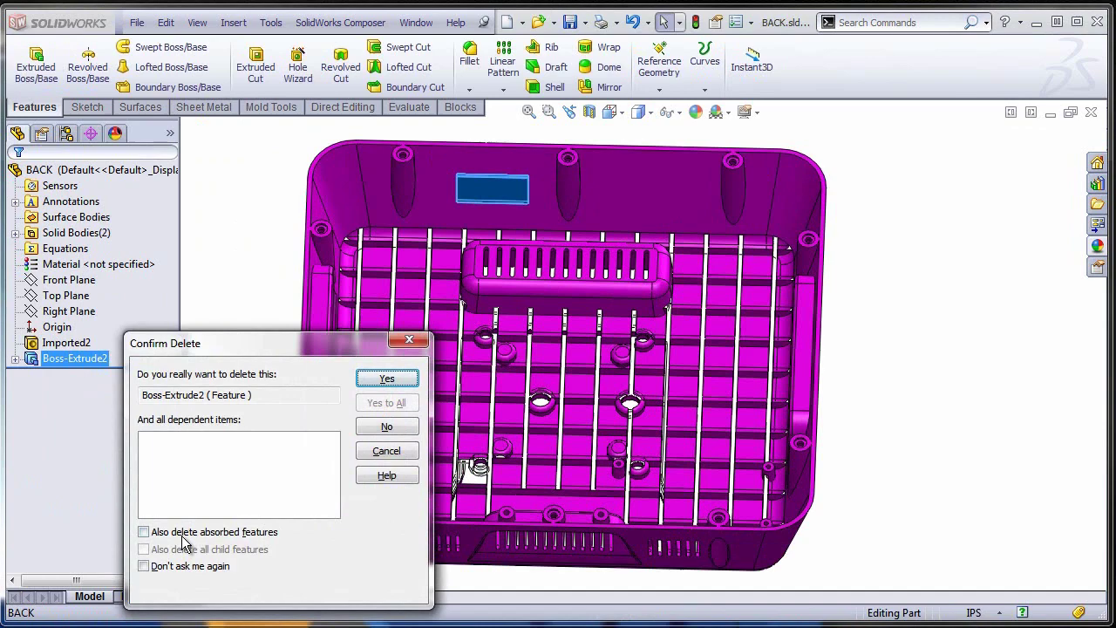
{"action": "left_click", "coordinate": [187, 531]}
{"action": "left_click", "coordinate": [387, 380]}
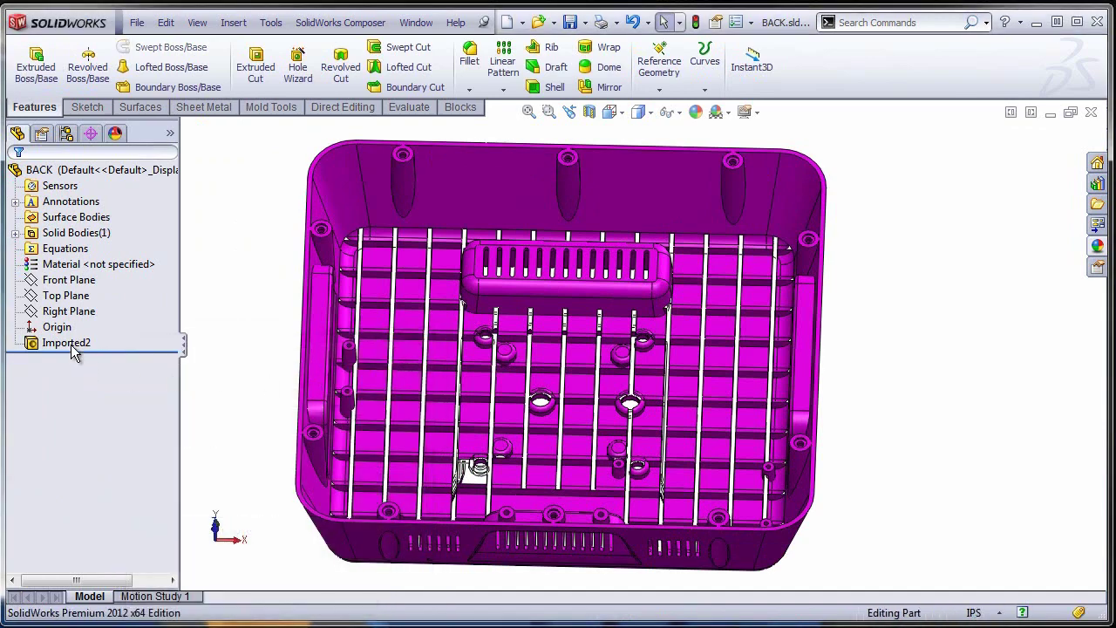
Run Import Diagnostics on the imported feature
{"action": "left_click", "coordinate": [72, 345]}
{"action": "right_click", "coordinate": [73, 348]}
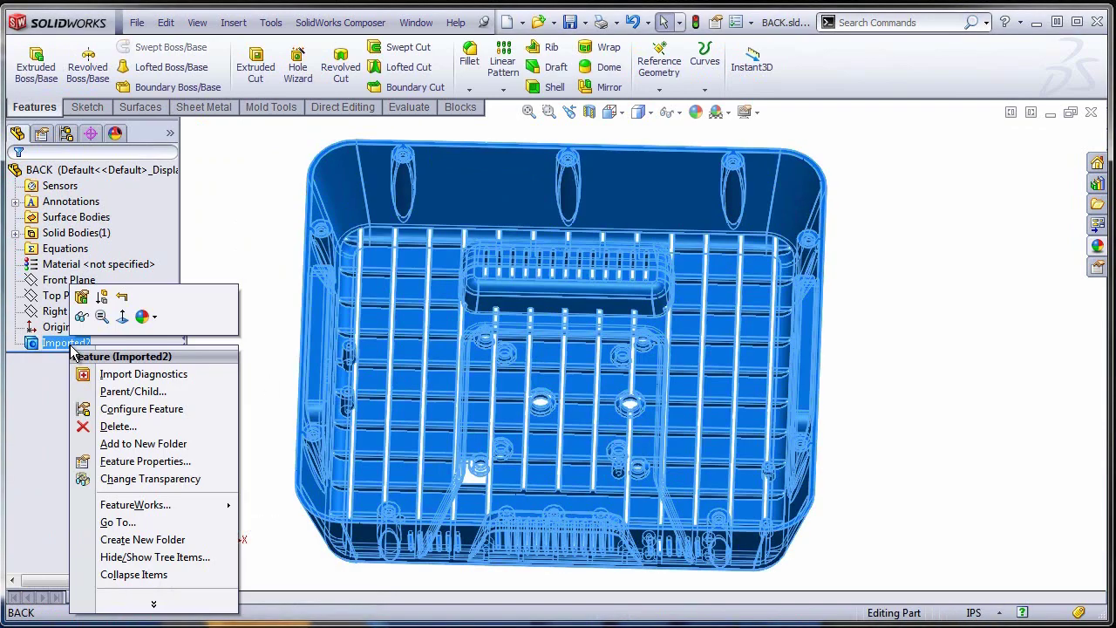
{"action": "left_click", "coordinate": [111, 377]}
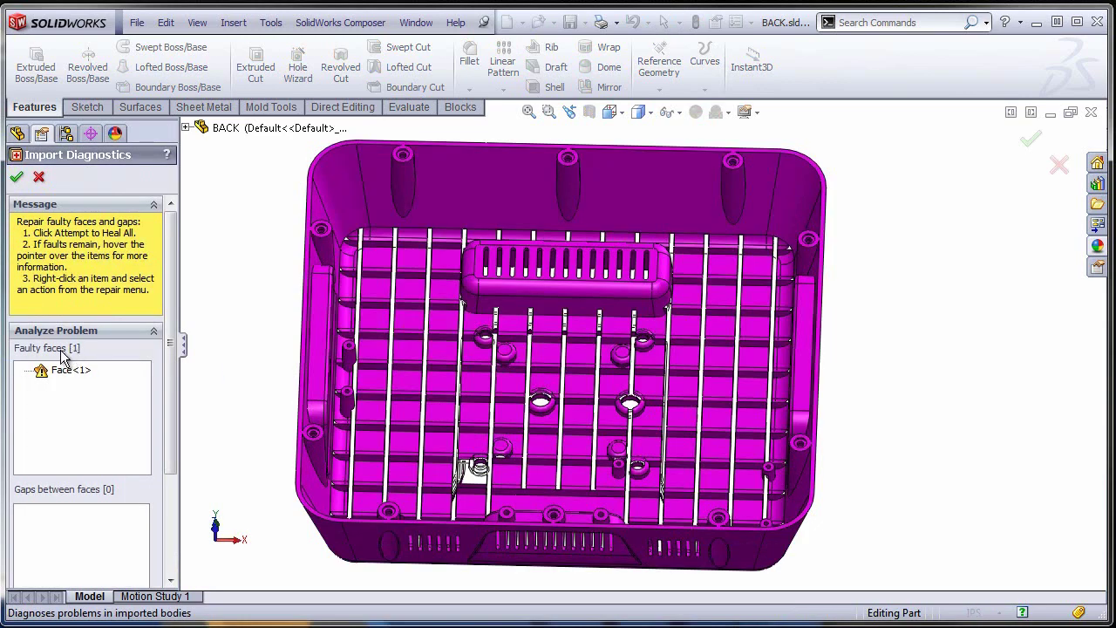
Delete the listed faulty face from the imported body and close the diagnostics without healing the gaps
{"action": "left_click", "coordinate": [56, 373]}
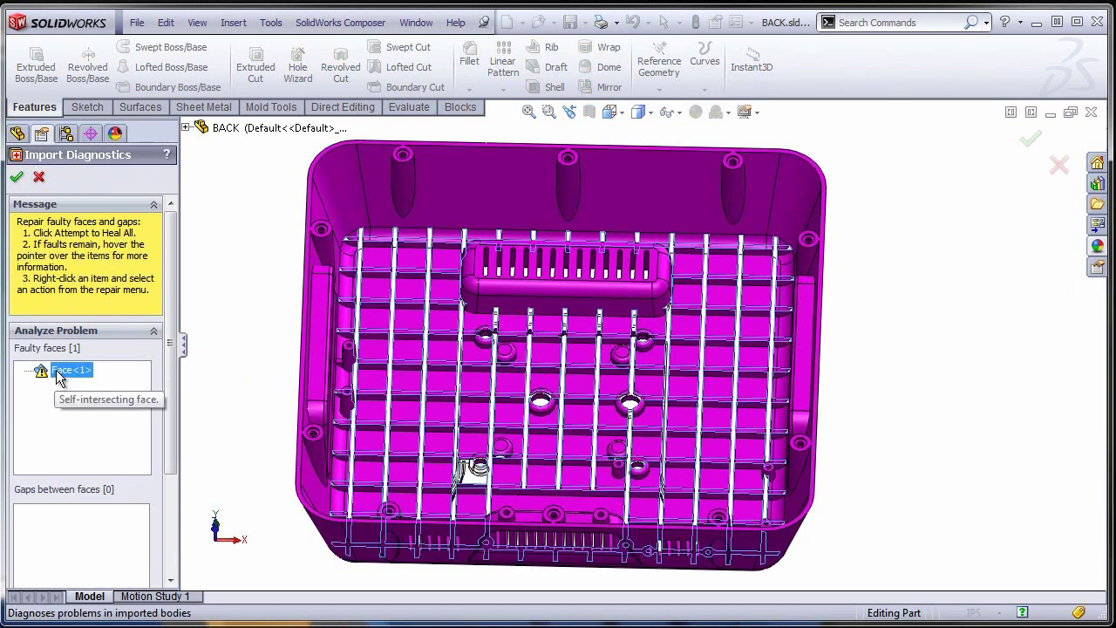
{"action": "right_click", "coordinate": [58, 375]}
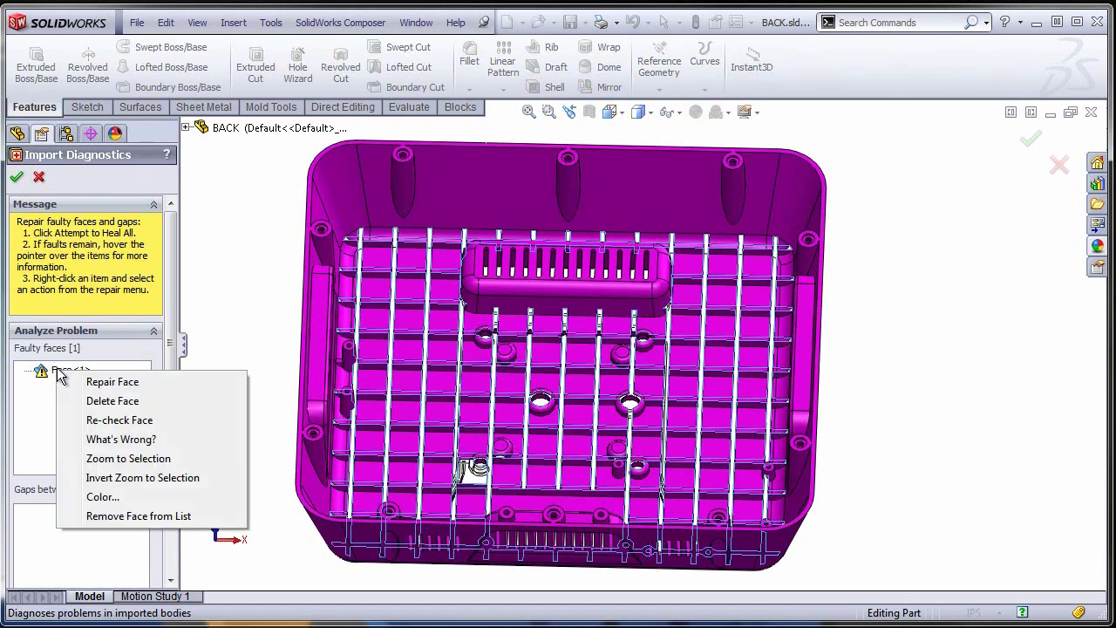
{"action": "left_click", "coordinate": [112, 402]}
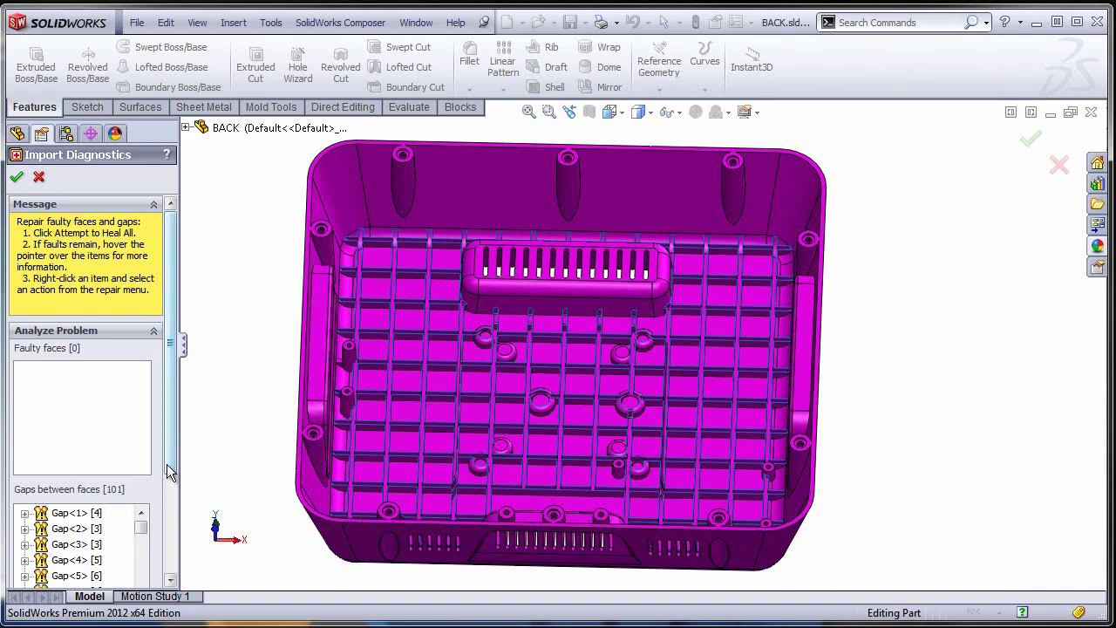
{"action": "scroll", "coordinate": [168, 471], "scroll_direction": "down", "scroll_amount": 3}
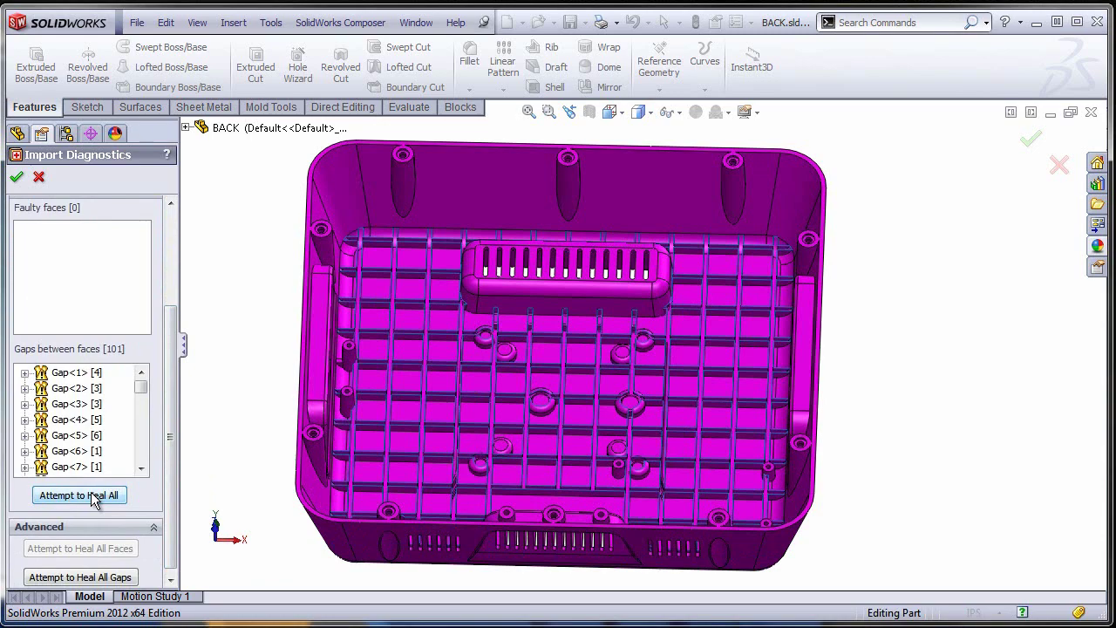
{"action": "left_click", "coordinate": [38, 179]}
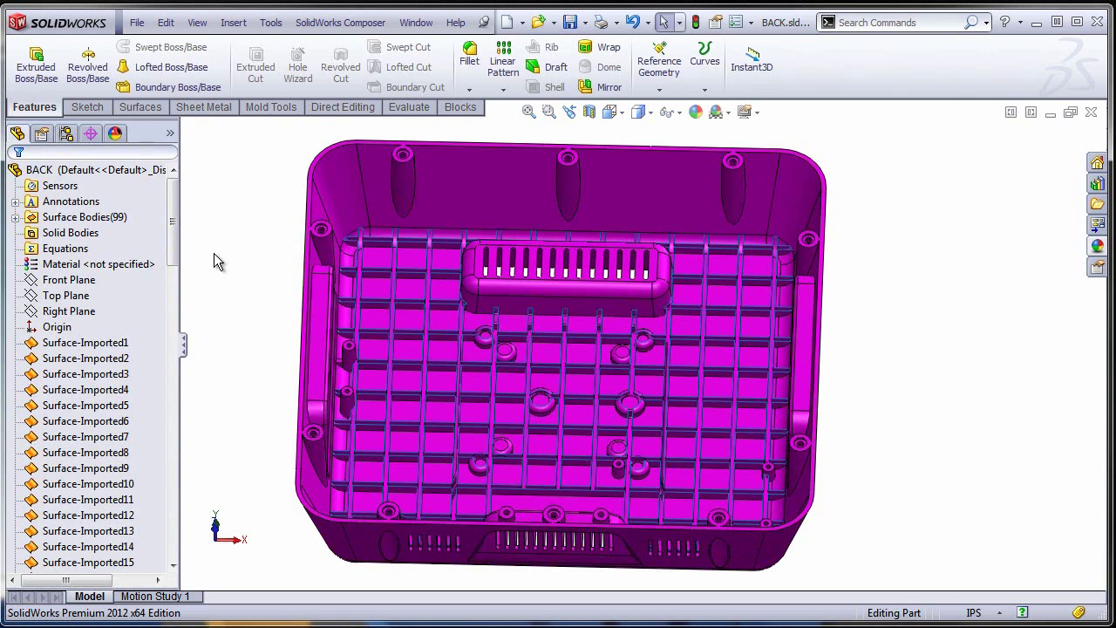